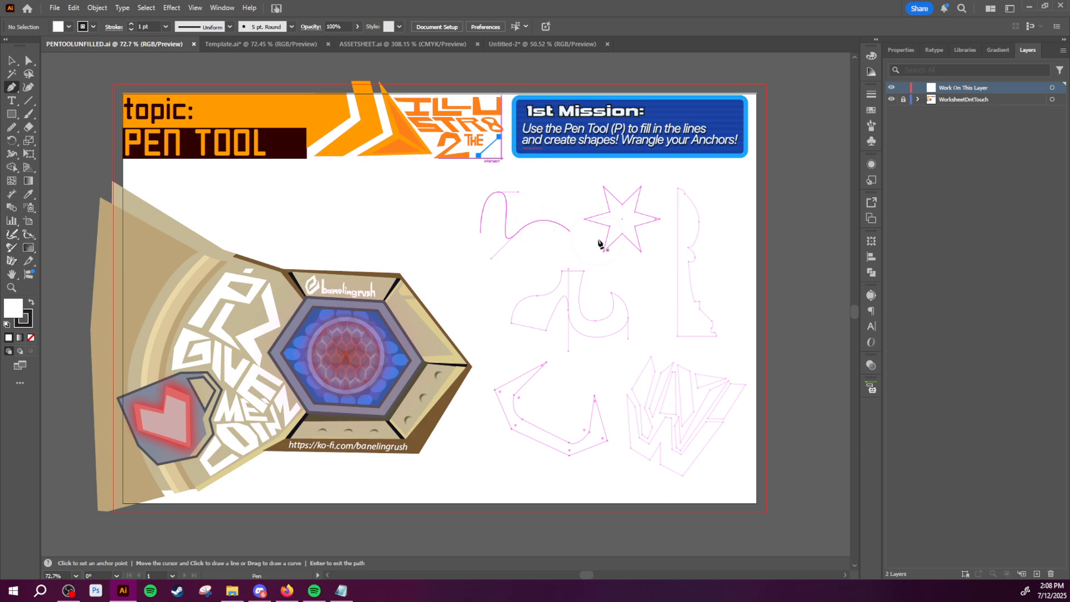
{"action": "left_click_drag", "start_coordinate": [605, 262], "coordinate": [568, 267]}
{"action": "mouse_move", "coordinate": [502, 249]}
{"action": "left_mouse_down"}
{"action": "mouse_move", "coordinate": [553, 256]}
{"action": "mouse_move", "coordinate": [517, 250]}
{"action": "left_mouse_up"}
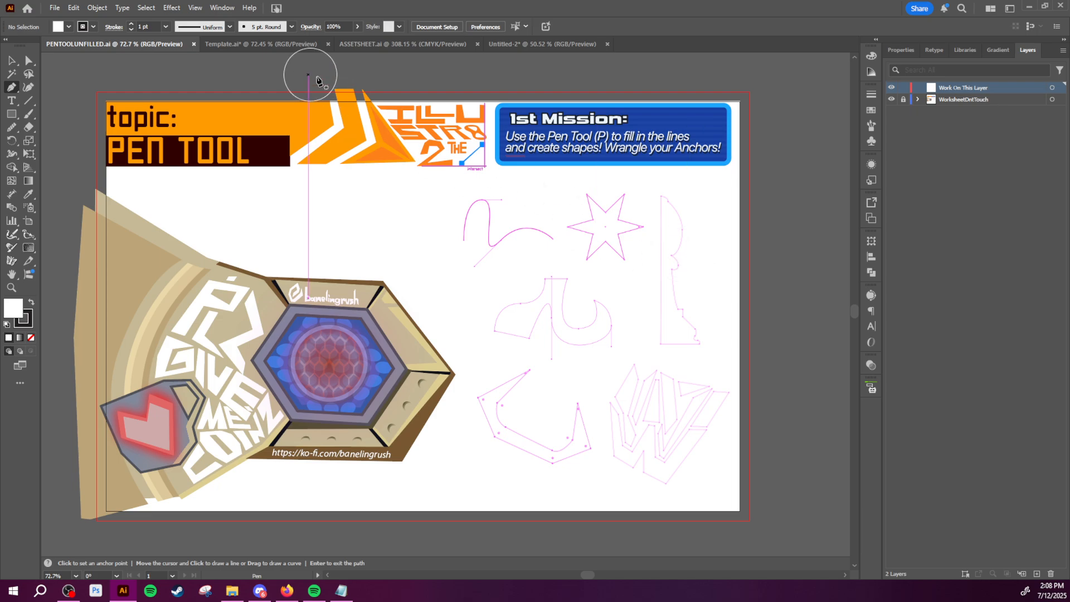
{"action": "left_click", "coordinate": [222, 7]}
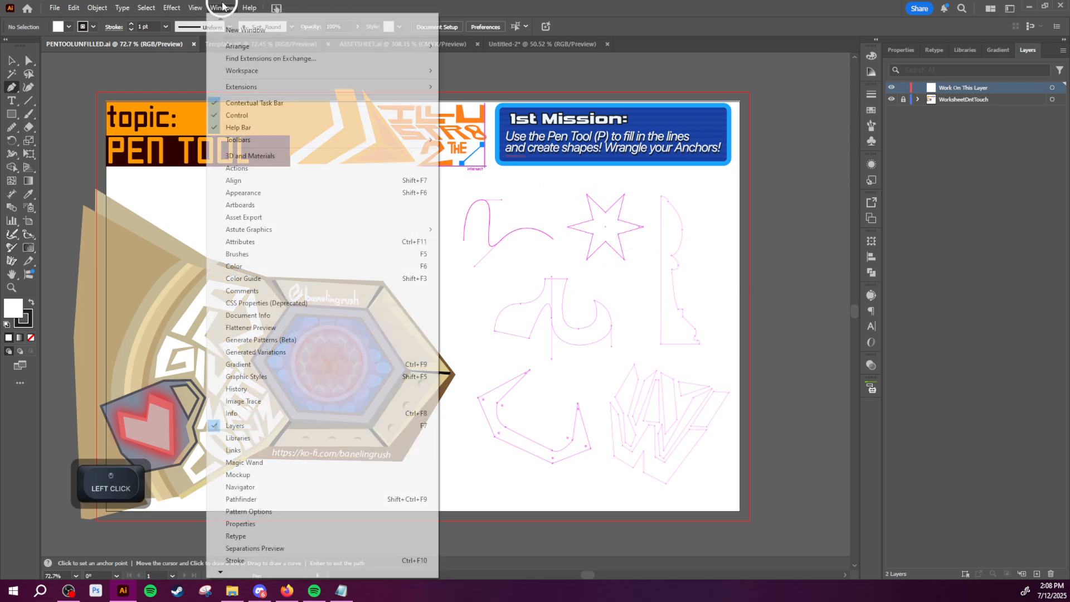
{"action": "scroll", "coordinate": [310, 446], "scroll_direction": "down", "scroll_amount": 1}
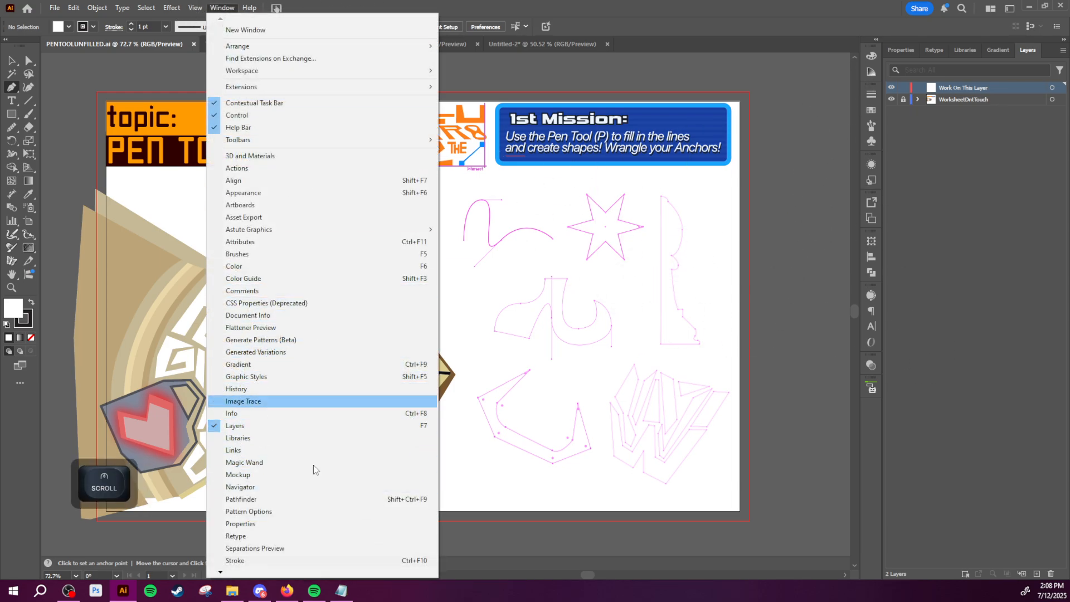
{"action": "left_click", "coordinate": [510, 316]}
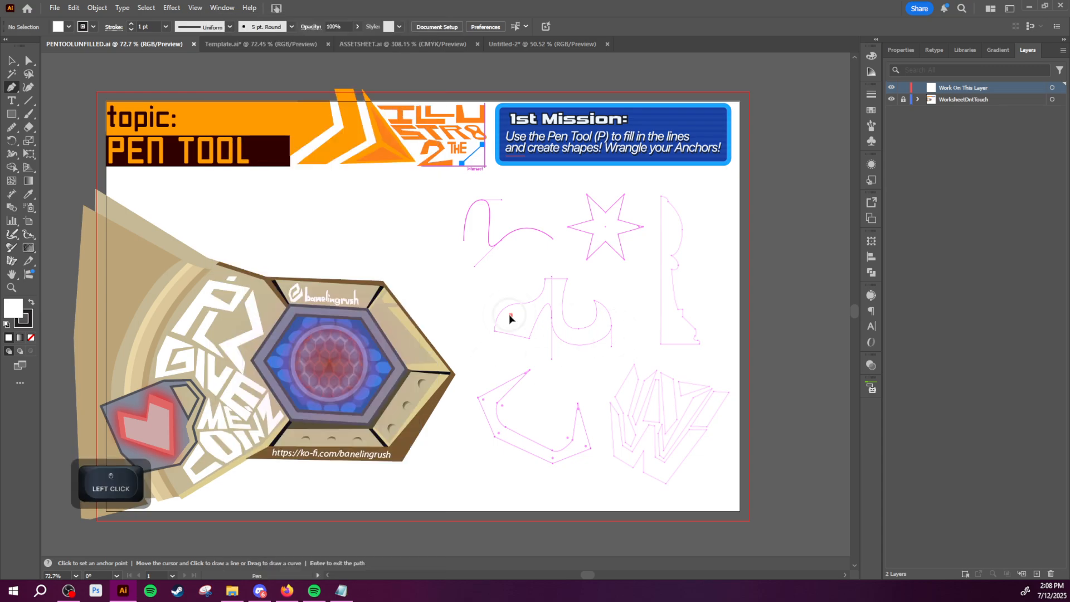
{"action": "left_click_drag", "start_coordinate": [522, 276], "coordinate": [495, 309]}
{"action": "key", "text": "ctrl+z"}
{"action": "key", "text": "z"}
{"action": "left_click_drag", "start_coordinate": [426, 252], "coordinate": [537, 286]}
{"action": "key", "text": "p"}
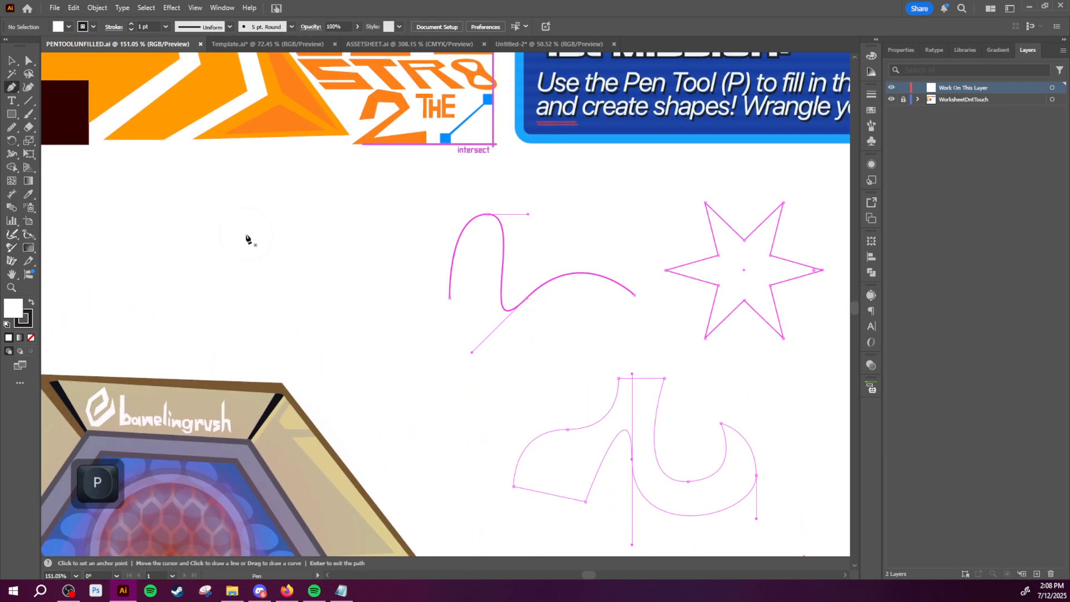
{"action": "left_click_drag", "start_coordinate": [248, 234], "coordinate": [313, 260]}
{"action": "key", "text": "ctrl+z"}
{"action": "key", "text": "ctrl+z"}
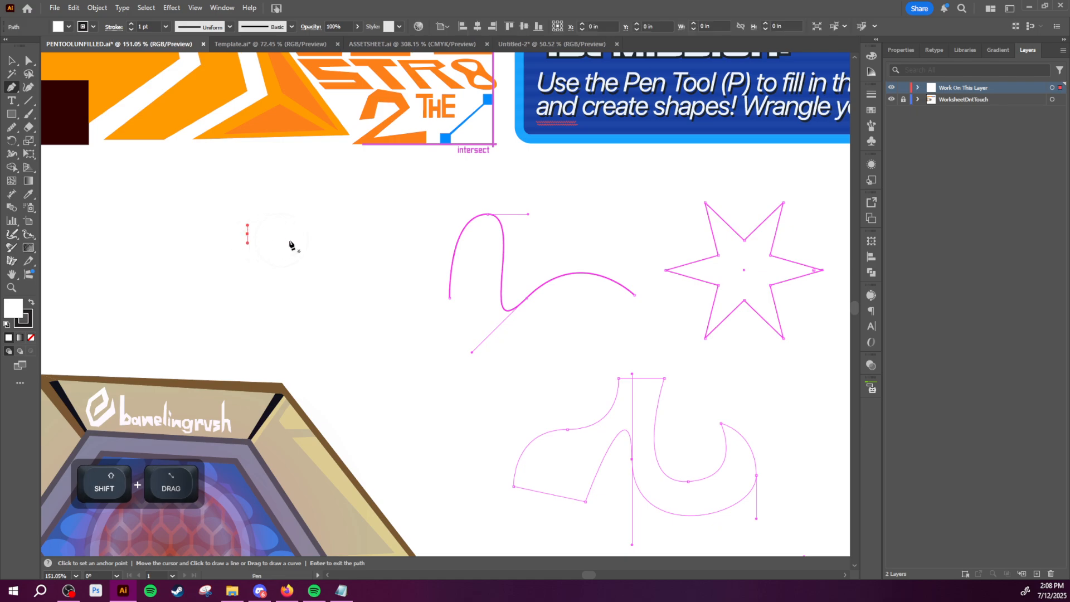
Step: With the Pen tool, draw a closed shield shape beside the wavy practice curve, with a pointed bottom and a smooth top anchor with horizontal handles
{"action": "left_click", "coordinate": [298, 294]}
{"action": "left_click_drag", "start_coordinate": [298, 213], "coordinate": [396, 222]}
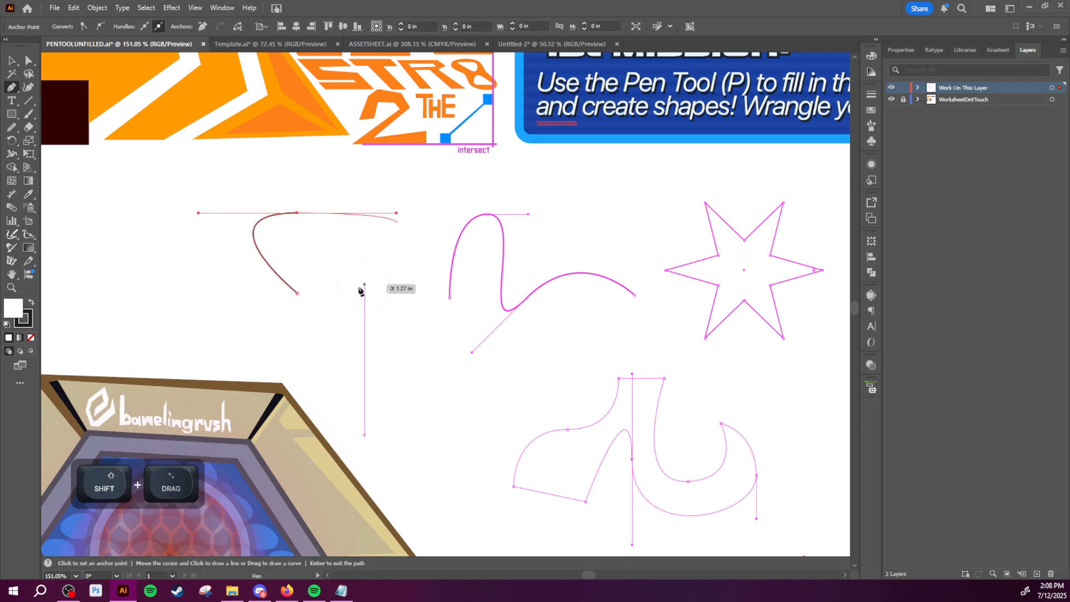
{"action": "left_click", "coordinate": [297, 294]}
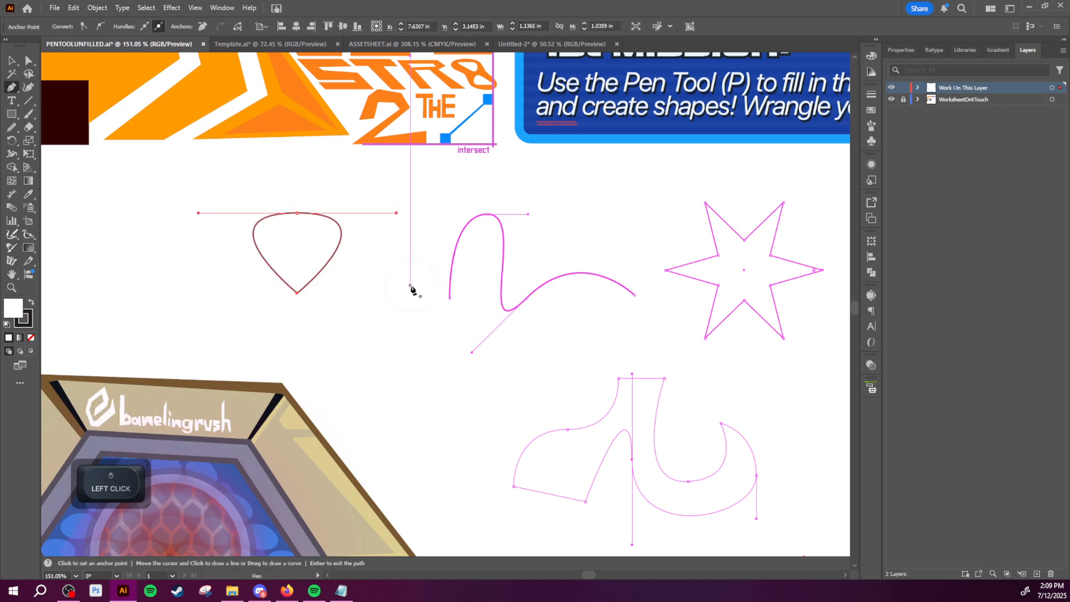
Step: Select the shield shape's top anchor with Direct Selection and nudge it slightly
{"action": "key", "text": "v"}
{"action": "key", "text": "a"}
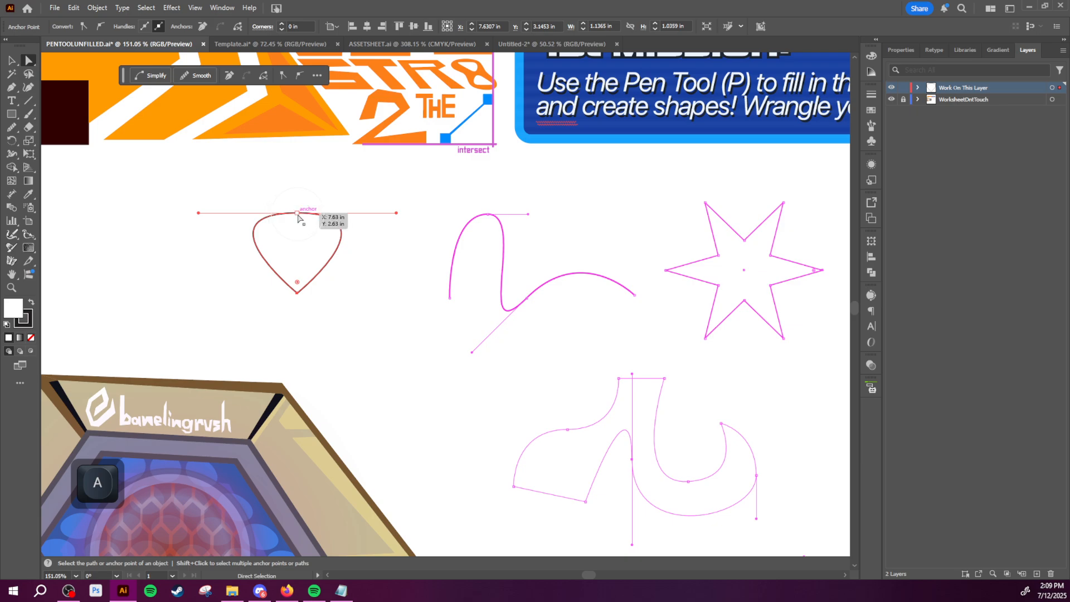
{"action": "left_click_drag", "start_coordinate": [297, 213], "coordinate": [216, 267]}
{"action": "key", "text": "z"}
{"action": "key", "text": "a"}
{"action": "left_click", "coordinate": [309, 221]}
{"action": "key", "text": "z"}
{"action": "key", "text": "a"}
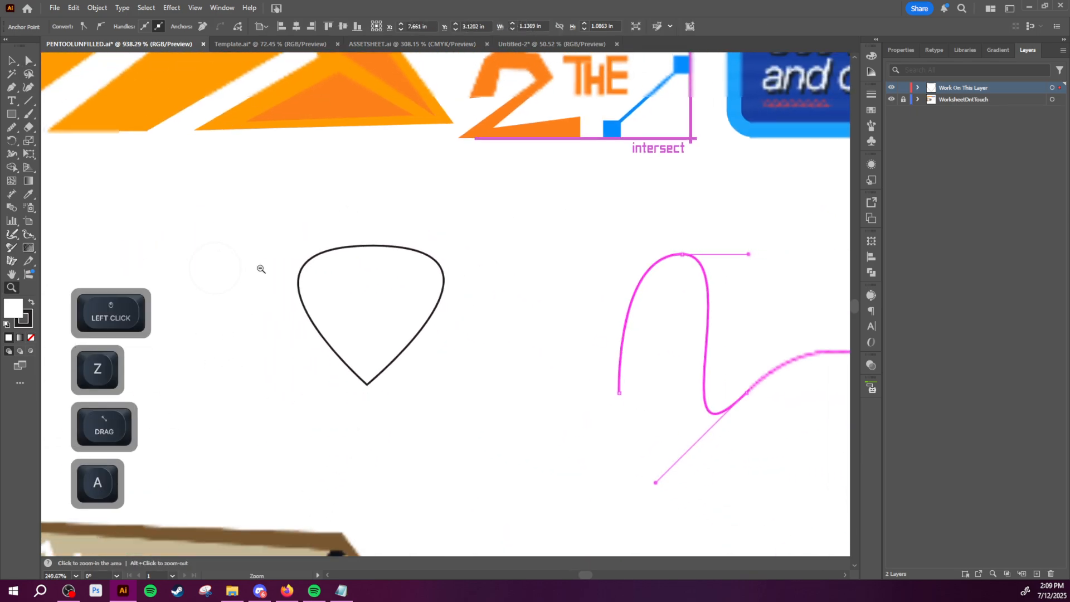
Step: Try swinging the top anchor's right handle to the opposite side independently, undo it, and delete the anchor
{"action": "left_click", "coordinate": [536, 246], "text": "alt"}
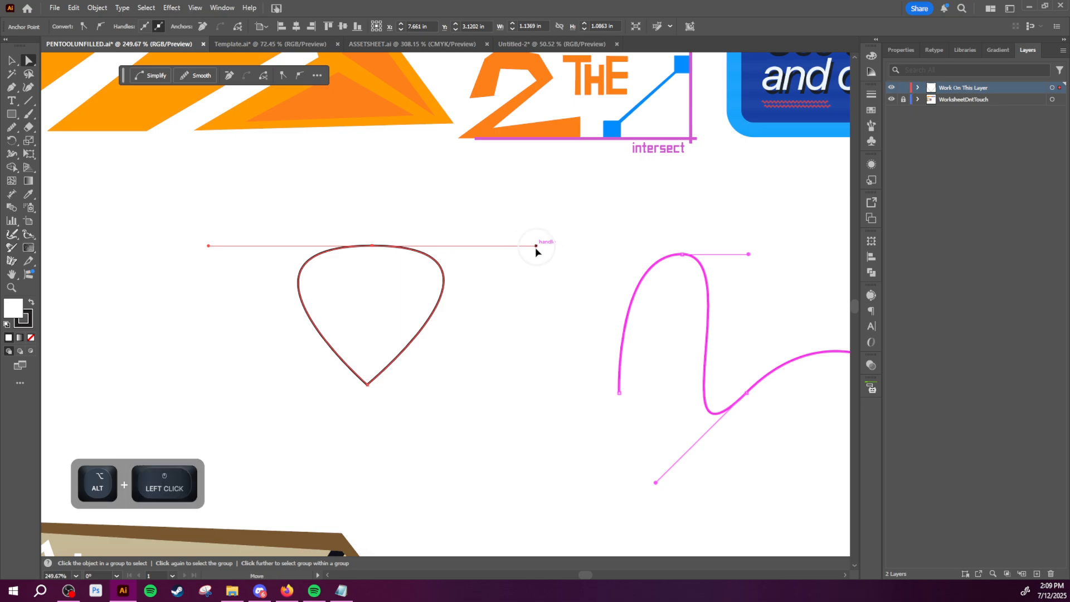
{"action": "left_click_drag", "start_coordinate": [536, 246], "coordinate": [252, 262]}
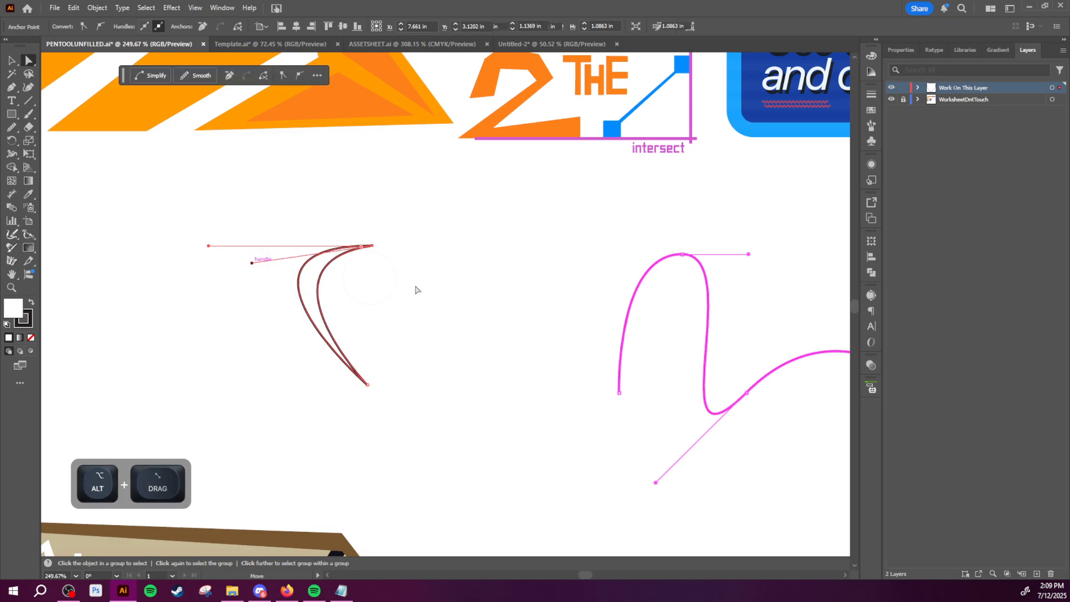
{"action": "key", "text": "ctrl+z"}
{"action": "key", "text": "Delete"}
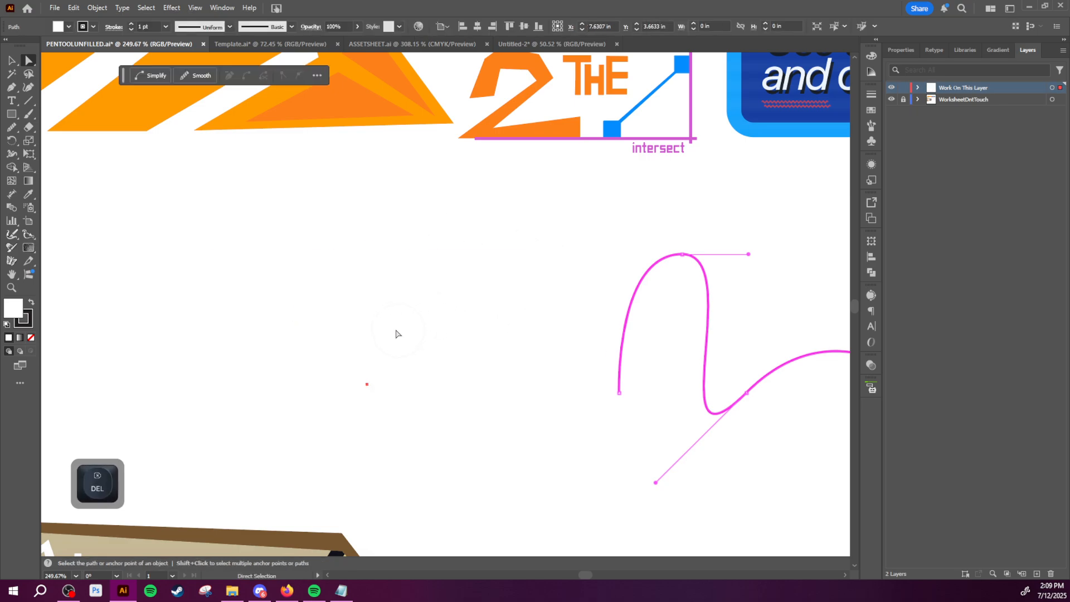
Step: With the Pen tool, draw a closed crescent moon about 0.87 in wide and 1.4 in tall beside the wavy practice curve
{"action": "key", "text": "p"}
{"action": "left_click", "coordinate": [406, 228]}
{"action": "left_click_drag", "start_coordinate": [413, 413], "coordinate": [626, 487]}
{"action": "key", "text": "ctrl+z"}
{"action": "left_click_drag", "start_coordinate": [320, 320], "coordinate": [323, 390]}
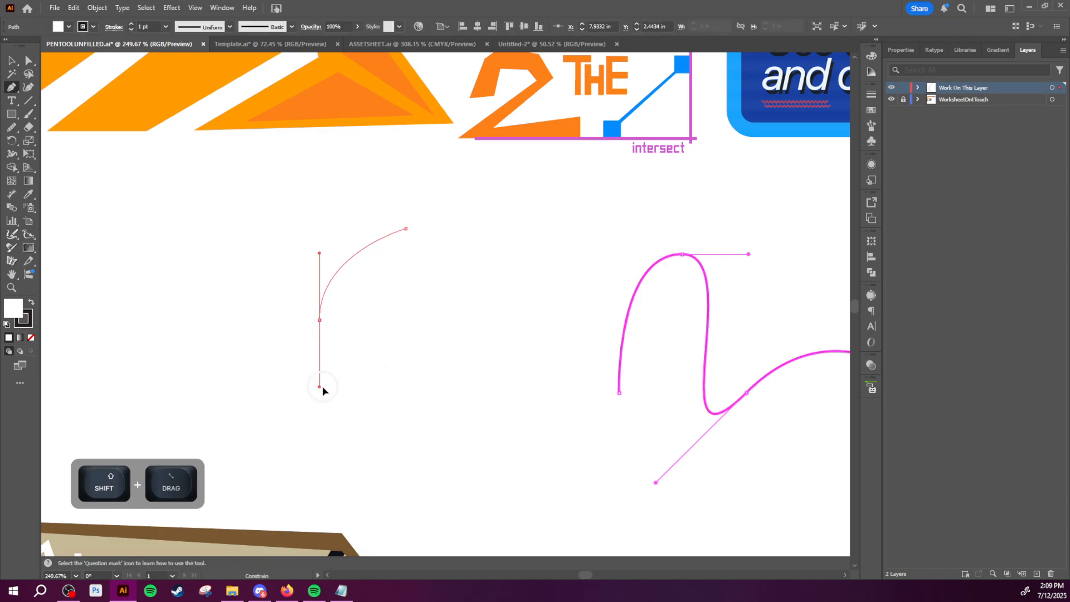
{"action": "mouse_move", "coordinate": [430, 409]}
{"action": "left_mouse_down"}
{"action": "mouse_move", "coordinate": [468, 408]}
{"action": "mouse_move", "coordinate": [430, 411]}
{"action": "left_mouse_up"}
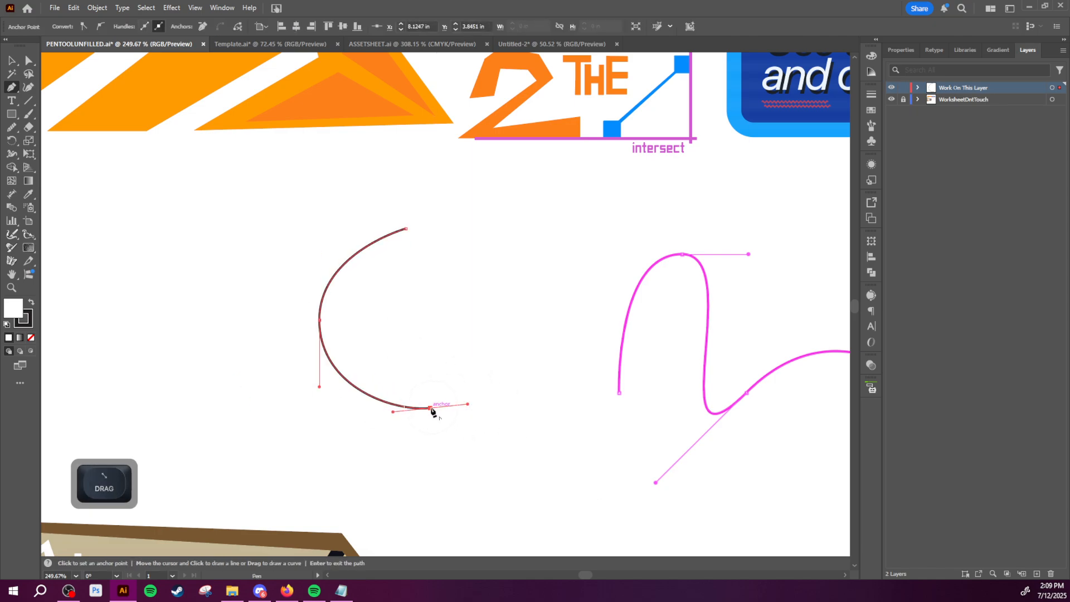
{"action": "left_click", "coordinate": [430, 408]}
{"action": "left_click_drag", "start_coordinate": [346, 323], "coordinate": [347, 275]}
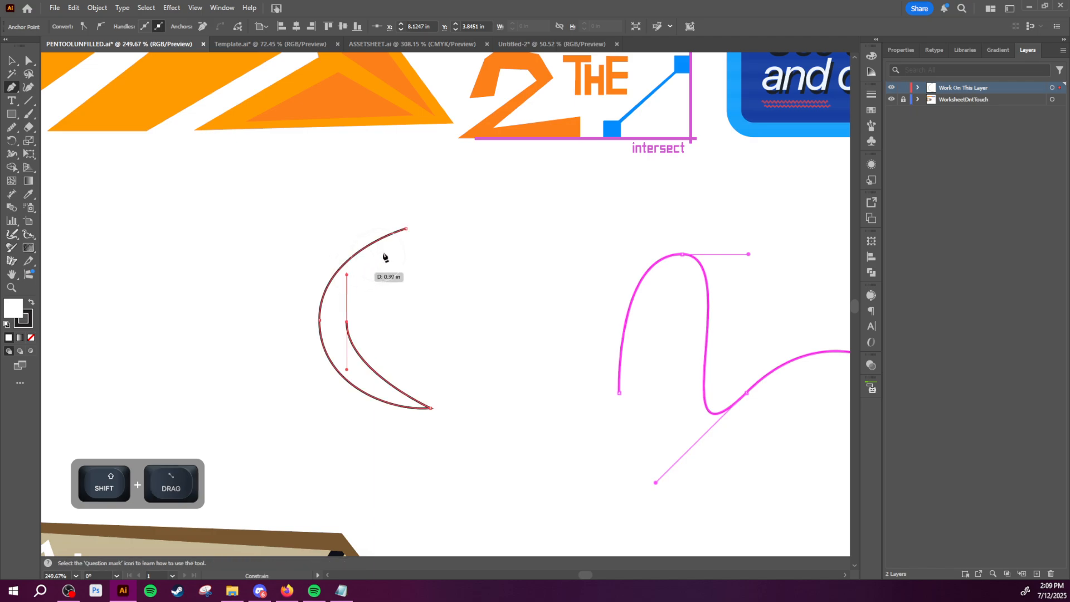
{"action": "left_click", "coordinate": [405, 229], "text": "shift"}
Step: Look over the worksheet's practice outlines, from the wavy curve and star to the lettering shapes
{"action": "key", "text": "z"}
{"action": "left_click_drag", "start_coordinate": [529, 294], "coordinate": [516, 353]}
{"action": "key", "text": "v"}
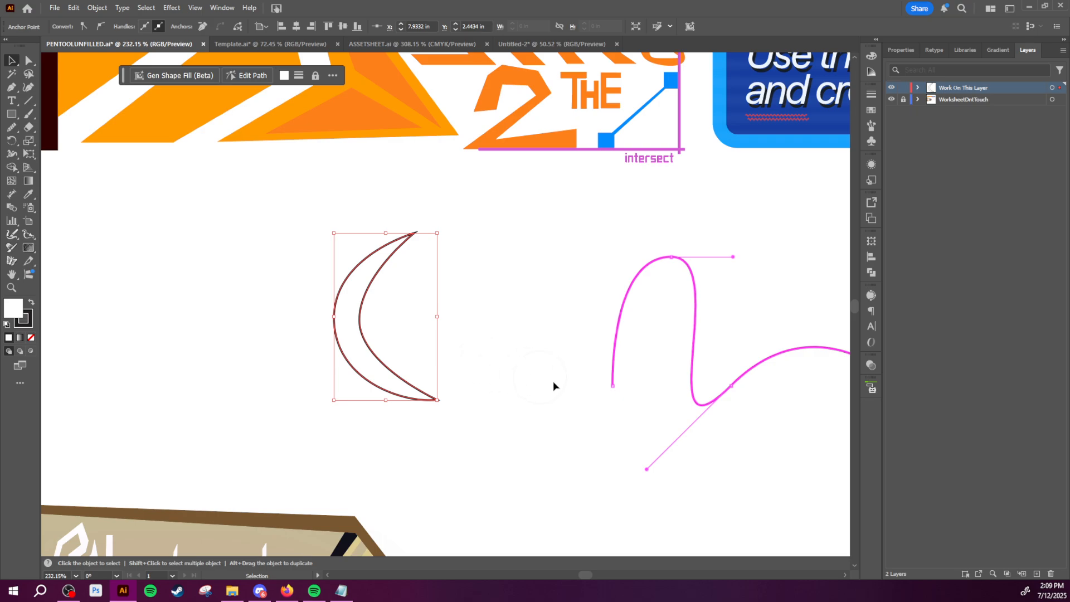
{"action": "key", "text": "space"}
{"action": "left_click_drag", "start_coordinate": [594, 383], "coordinate": [308, 294]}
{"action": "key", "text": "z"}
{"action": "left_click_drag", "start_coordinate": [518, 310], "coordinate": [392, 341]}
{"action": "key", "text": "space"}
{"action": "left_click_drag", "start_coordinate": [481, 282], "coordinate": [374, 153]}
{"action": "key", "text": "space"}
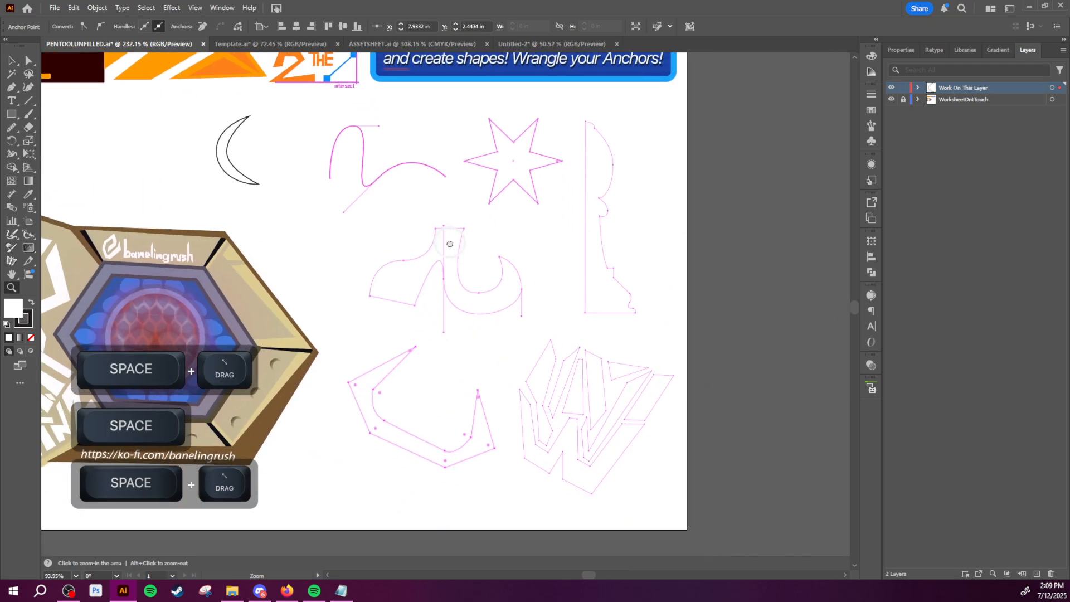
{"action": "left_click_drag", "start_coordinate": [449, 243], "coordinate": [493, 316]}
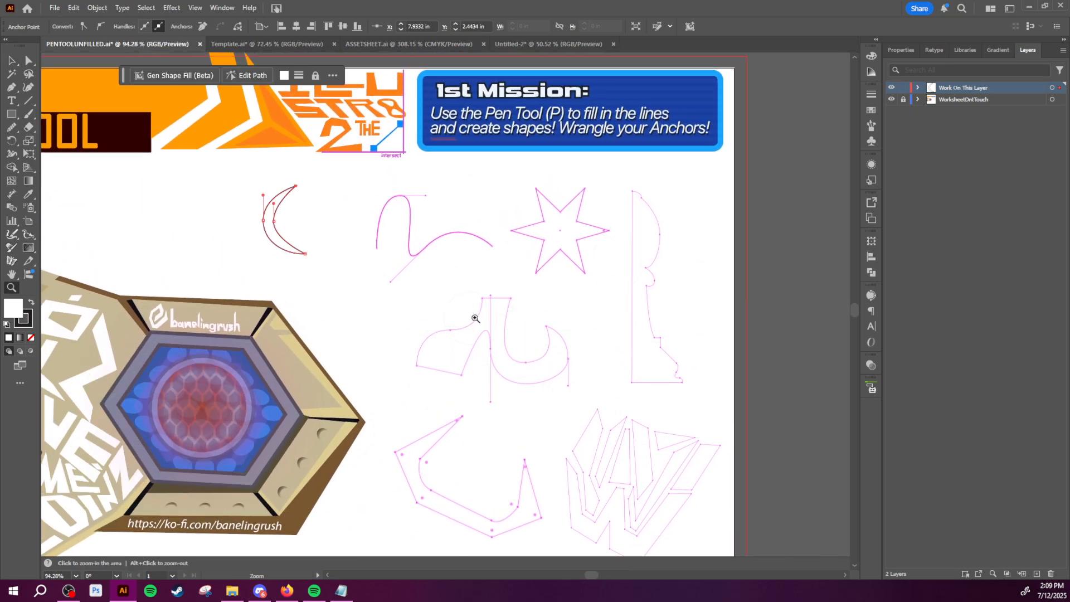
{"action": "left_click_drag", "start_coordinate": [674, 380], "coordinate": [636, 384]}
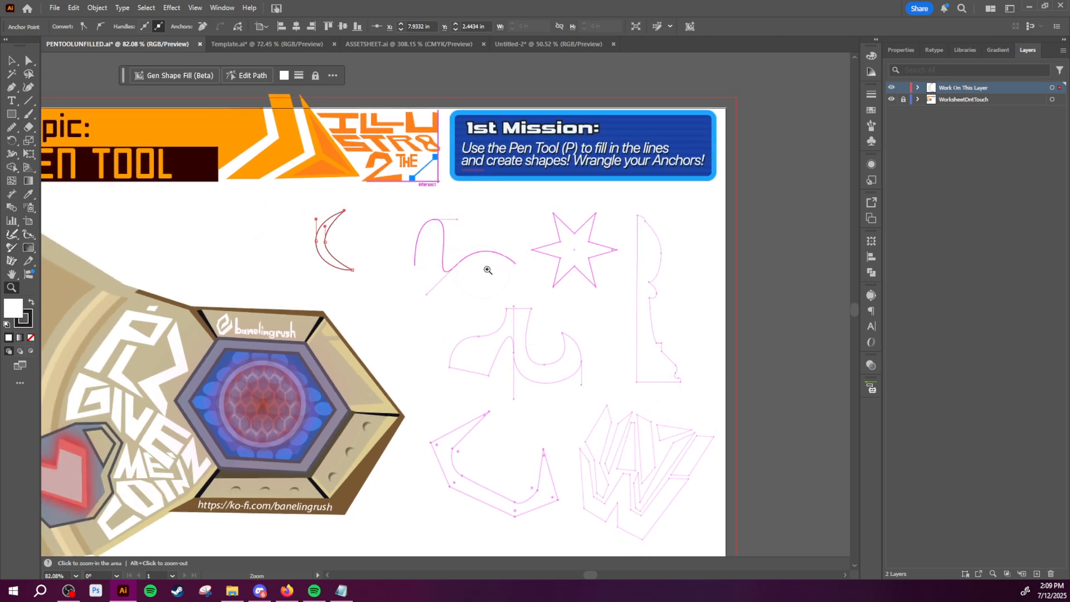
{"action": "key", "text": "space"}
{"action": "left_click_drag", "start_coordinate": [532, 282], "coordinate": [587, 296]}
{"action": "key", "text": "z"}
{"action": "left_click_drag", "start_coordinate": [469, 267], "coordinate": [533, 268]}
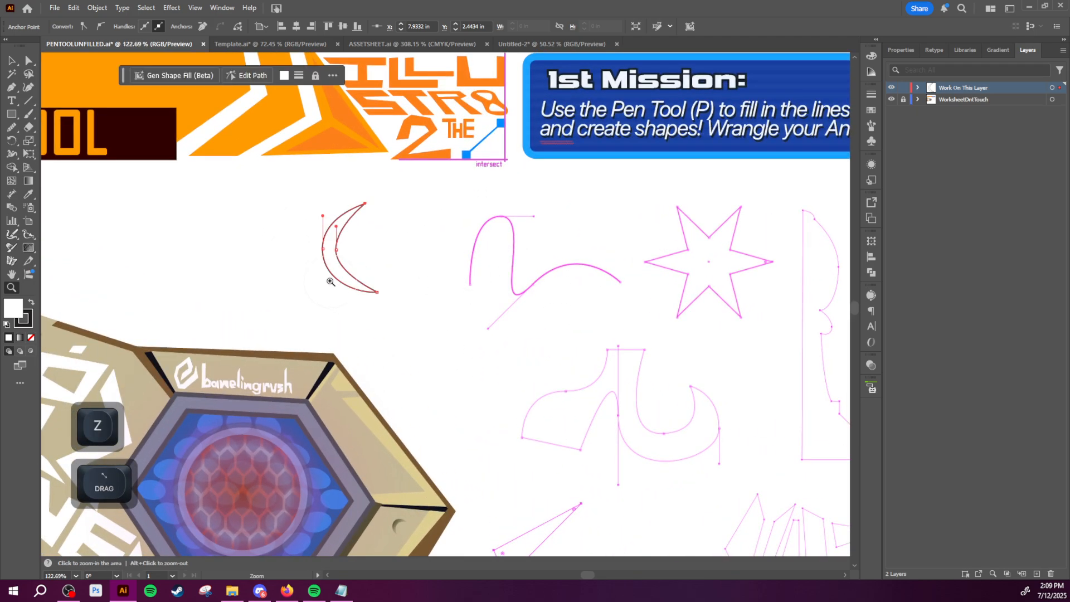
Step: Select the crescent moon together with the stray anchor beside it and delete both
{"action": "key", "text": "v"}
{"action": "left_click_drag", "start_coordinate": [415, 319], "coordinate": [302, 263]}
{"action": "key", "text": "backslash"}
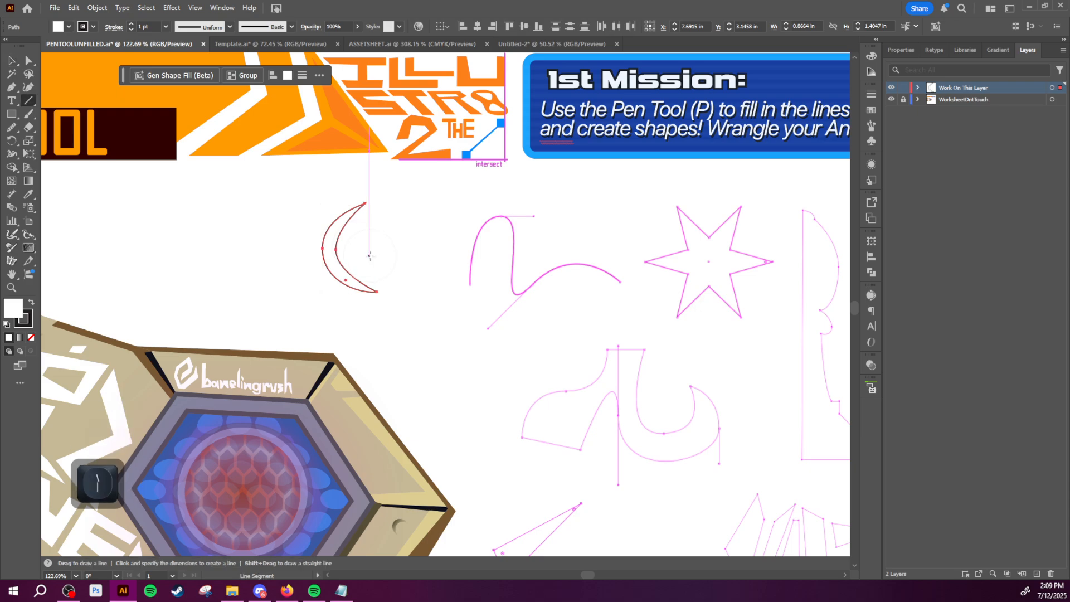
{"action": "key", "text": "v"}
{"action": "key", "text": "Delete"}
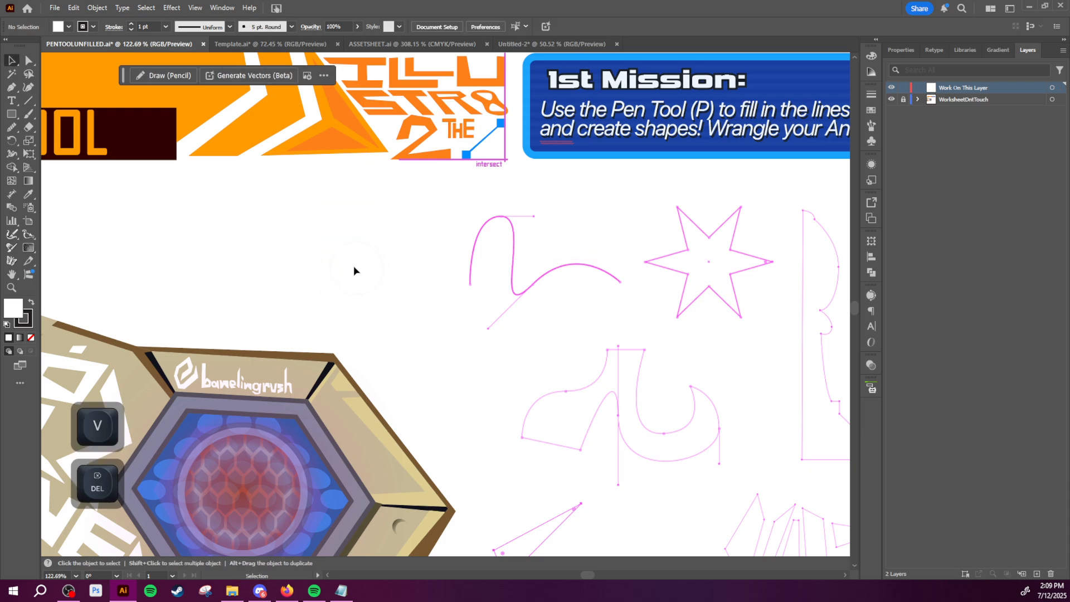
Step: With the Pen tool, draw a closed square of straight, angle-constrained segments in the blank area beside the wavy curve
{"action": "key", "text": "space"}
{"action": "key", "text": "z"}
{"action": "left_click_drag", "start_coordinate": [336, 248], "coordinate": [411, 307]}
{"action": "key", "text": "p"}
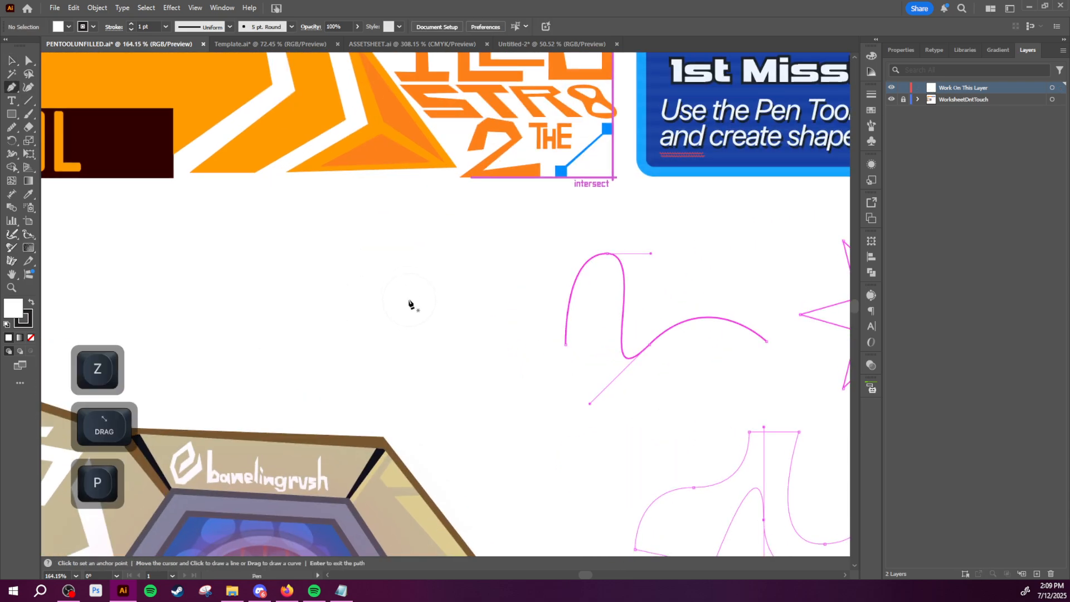
{"action": "left_click", "coordinate": [383, 282]}
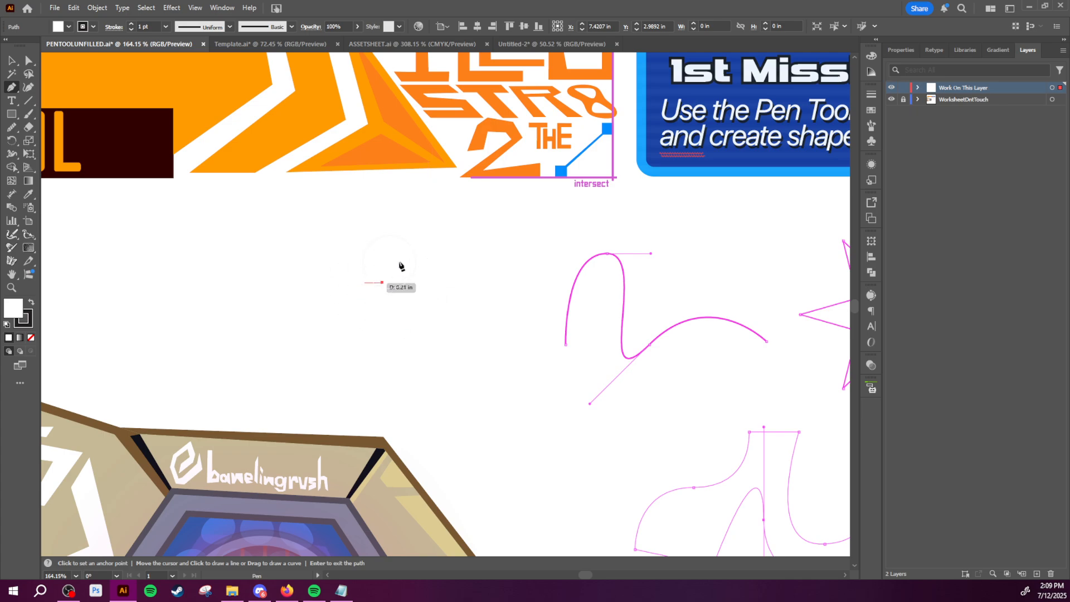
{"action": "key", "text": "shift"}
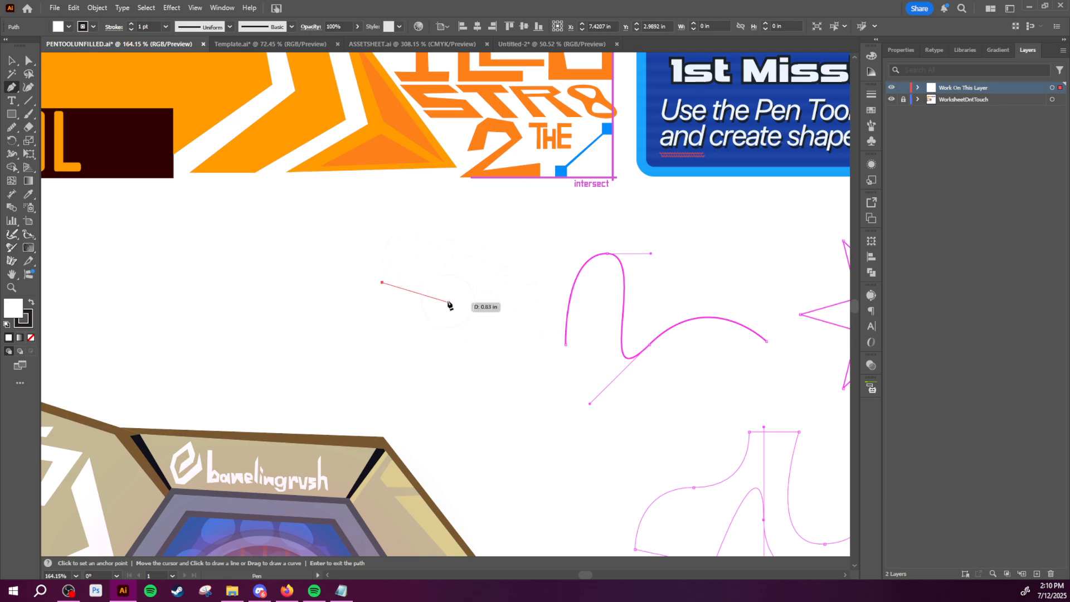
{"action": "left_click", "coordinate": [452, 282], "text": "shift"}
{"action": "left_click", "coordinate": [453, 350], "text": "shift"}
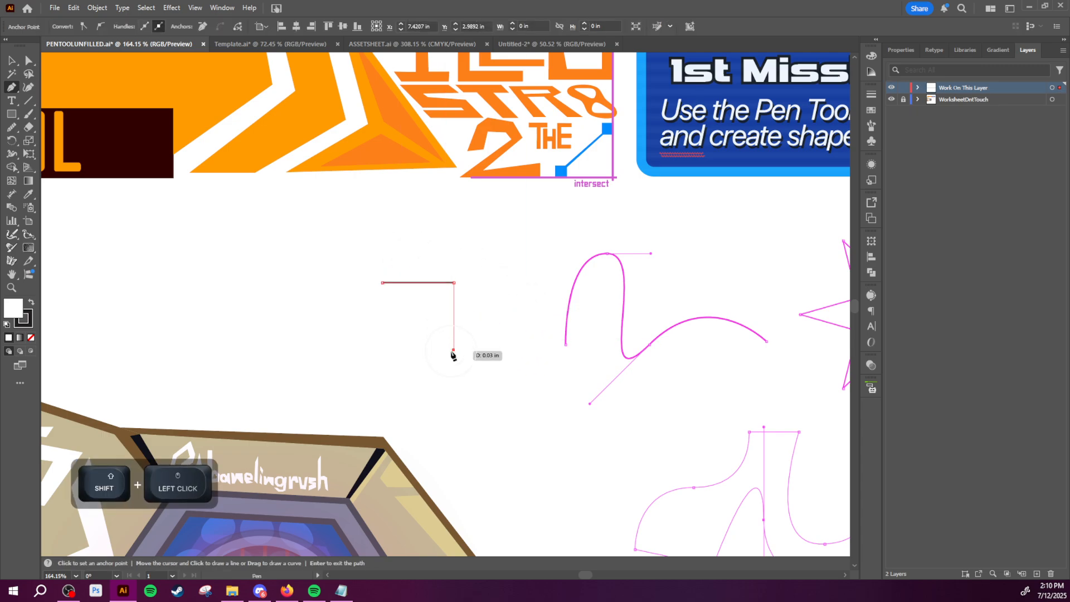
{"action": "left_click", "coordinate": [383, 350], "text": "shift"}
{"action": "left_click", "coordinate": [382, 283], "text": "shift"}
Step: Undo the square point by point until the whole path is gone
{"action": "key", "text": "ctrl+z"}
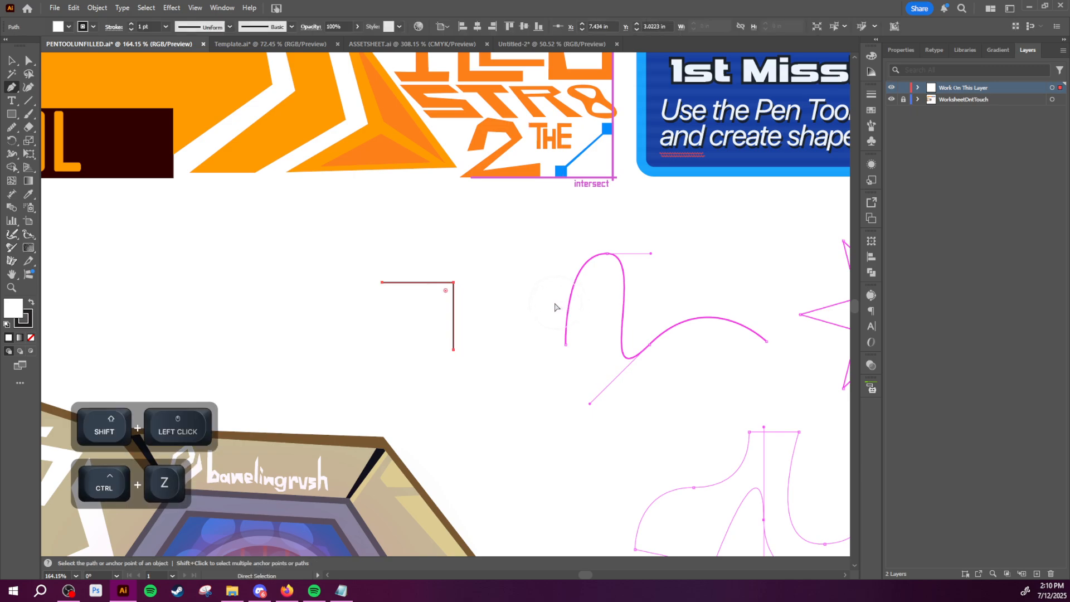
{"action": "key", "text": "ctrl+z"}
{"action": "key", "text": "ctrl+z"}
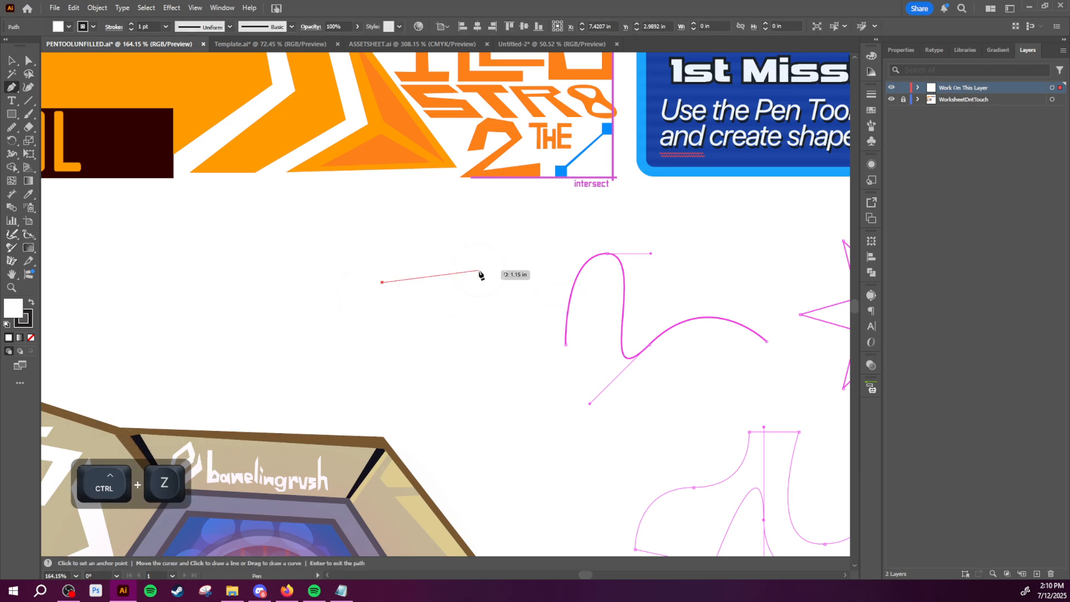
{"action": "key", "text": "ctrl+z"}
Step: Start a Pen path in the blank area and pull a curved segment up to a second anchor, trying different handle directions
{"action": "left_click", "coordinate": [376, 315]}
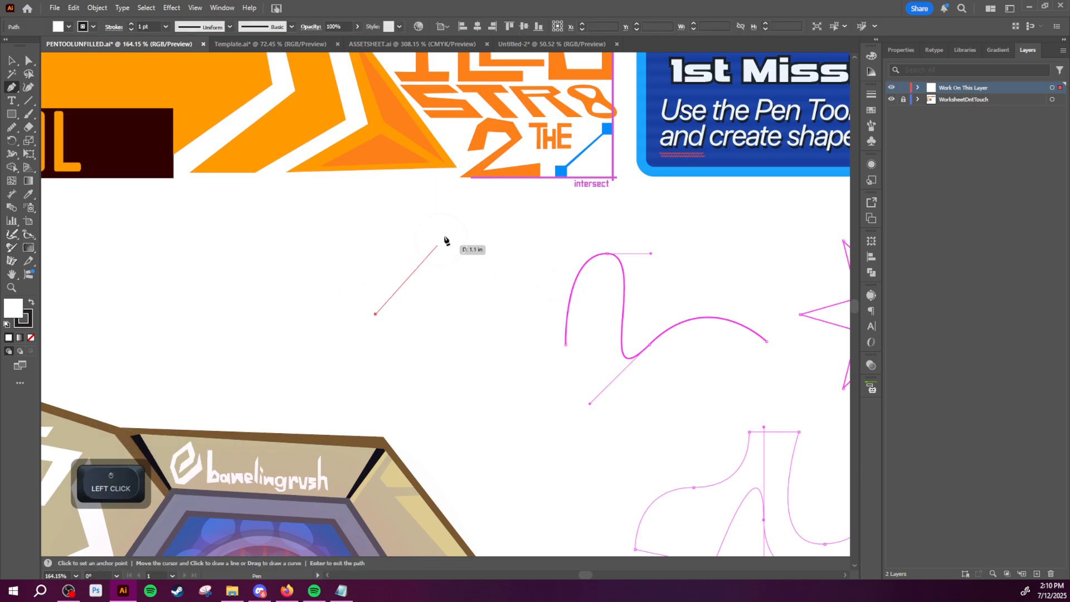
{"action": "left_click_drag", "start_coordinate": [445, 251], "coordinate": [504, 256]}
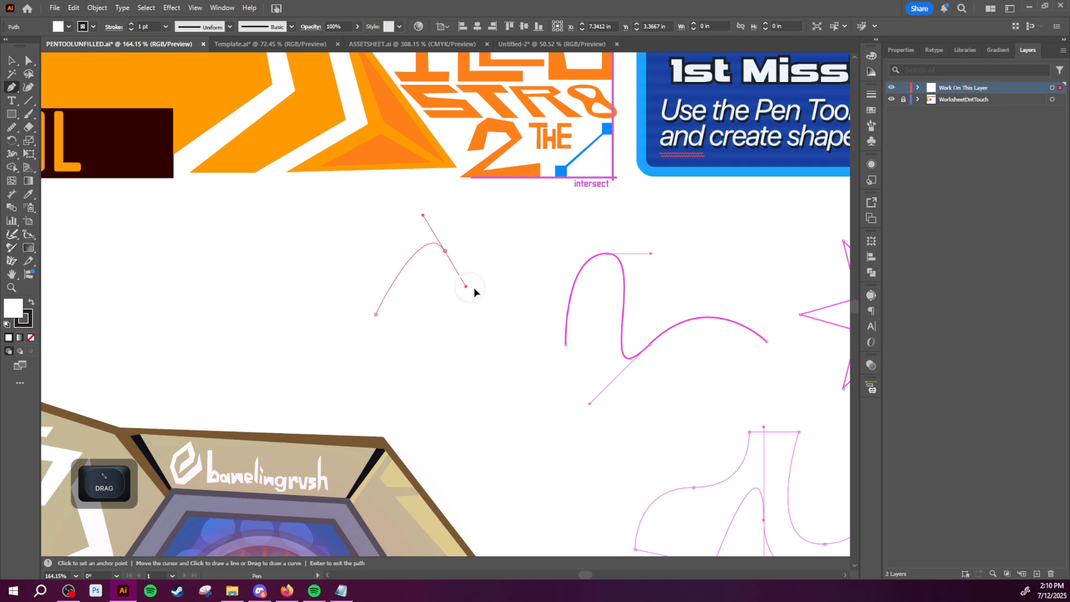
{"action": "left_click_drag", "start_coordinate": [513, 245], "coordinate": [497, 248]}
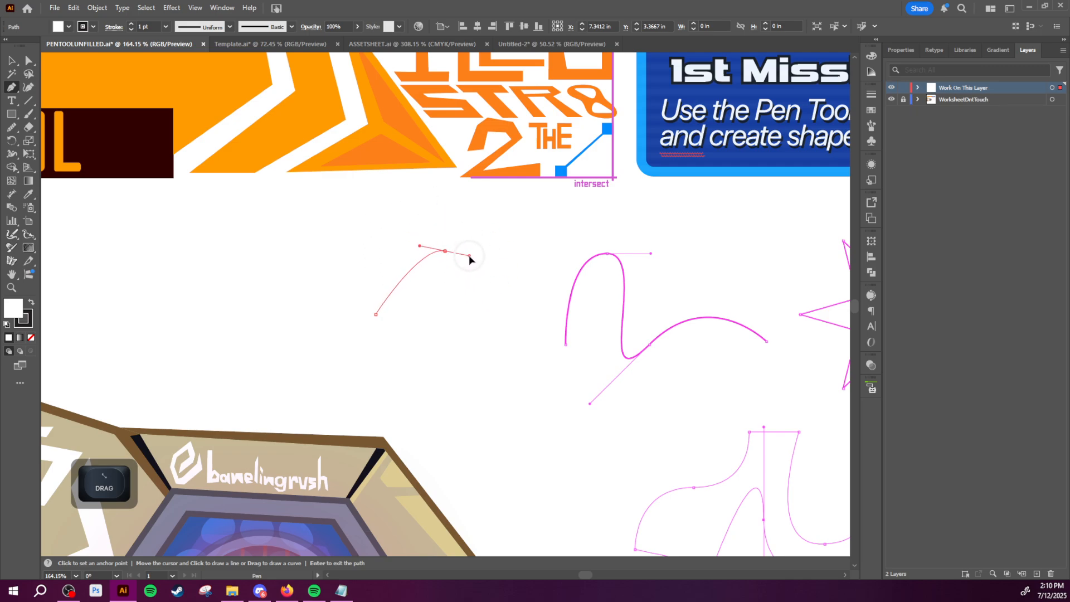
{"action": "left_click_drag", "start_coordinate": [470, 256], "coordinate": [470, 256]}
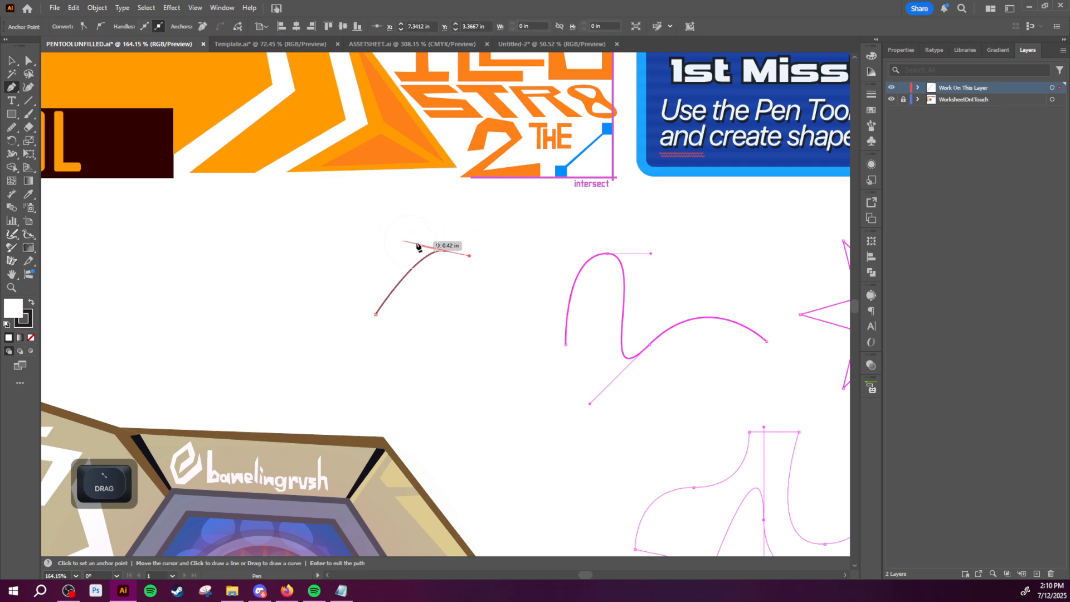
{"action": "left_click", "coordinate": [471, 261]}
Step: Undo the last curve and pull a new curved segment up to a second anchor with horizontal handles
{"action": "key", "text": "ctrl+z"}
{"action": "key", "text": "ctrl+z"}
{"action": "left_click_drag", "start_coordinate": [406, 265], "coordinate": [352, 208]}
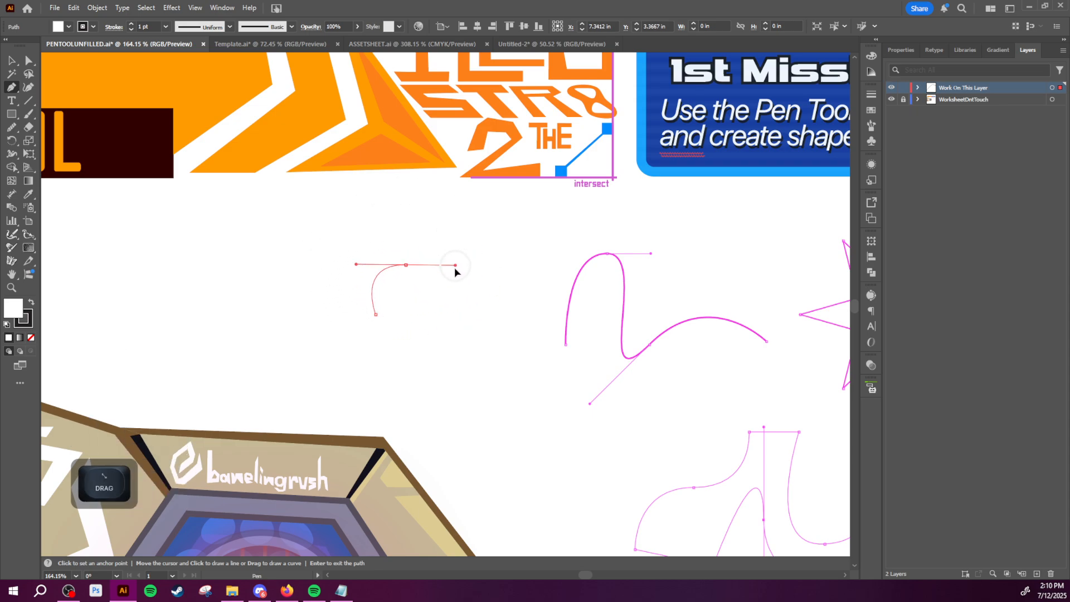
Step: Try bending the second anchor's incoming handle independently of its outgoing handle, and undo that change
{"action": "key", "text": "alt"}
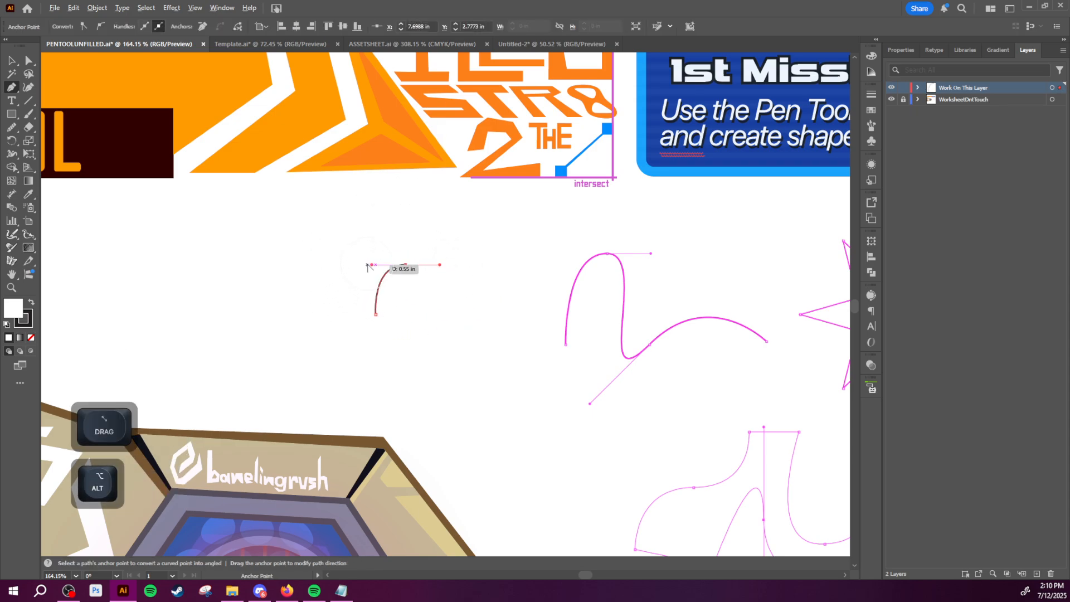
{"action": "left_click_drag", "start_coordinate": [372, 265], "coordinate": [372, 268]}
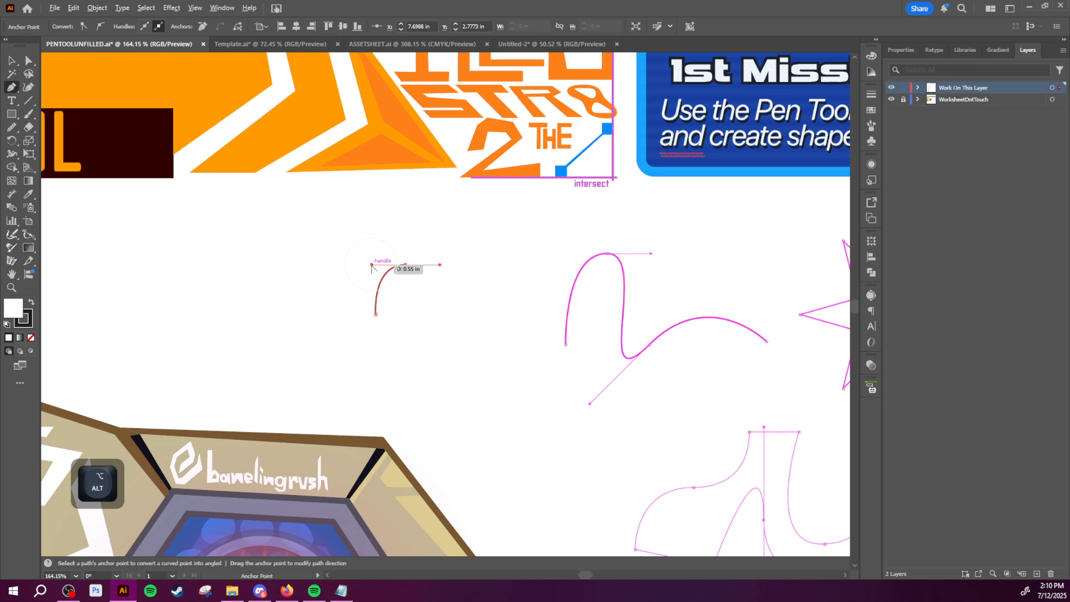
{"action": "left_click_drag", "start_coordinate": [371, 269], "coordinate": [411, 234]}
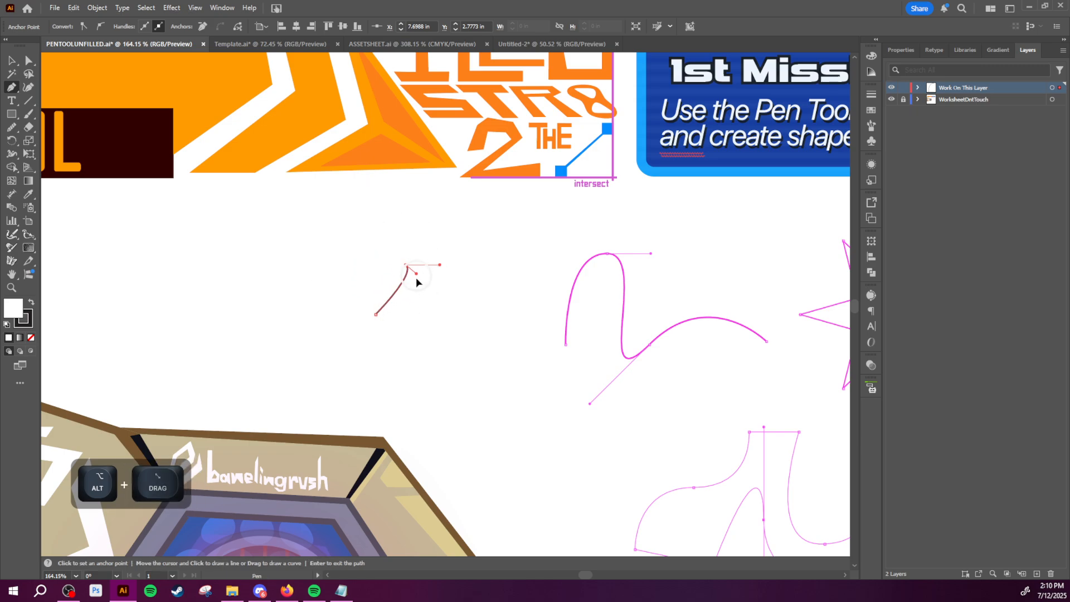
{"action": "key", "text": "ctrl+z"}
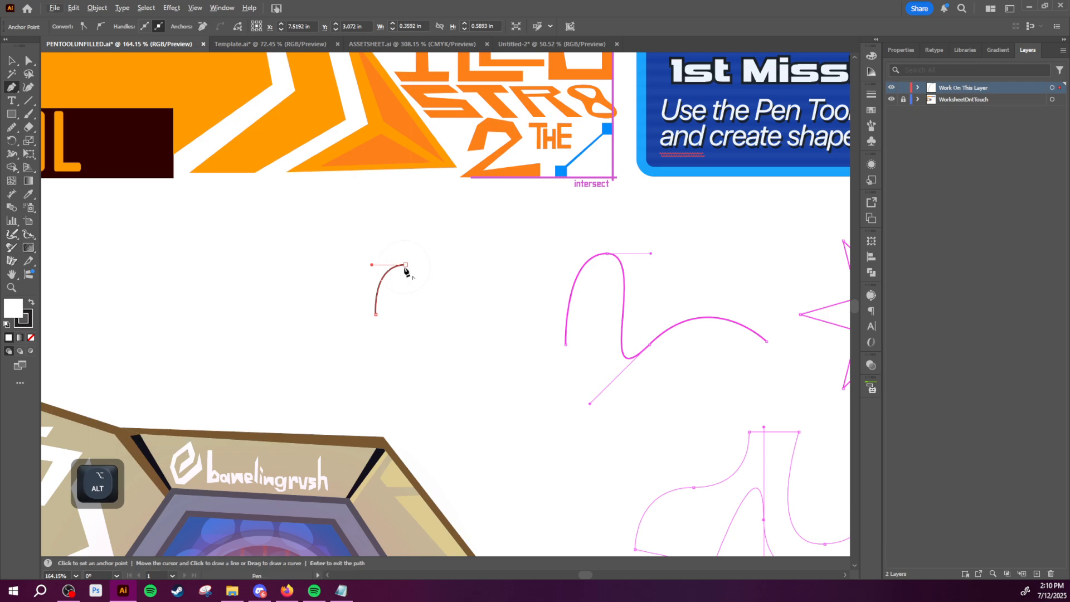
Step: Complete the curve as an arch with a third anchor and try reshaping its falling half with the peak anchor's outgoing handle
{"action": "left_click", "coordinate": [431, 316]}
{"action": "key", "text": "a"}
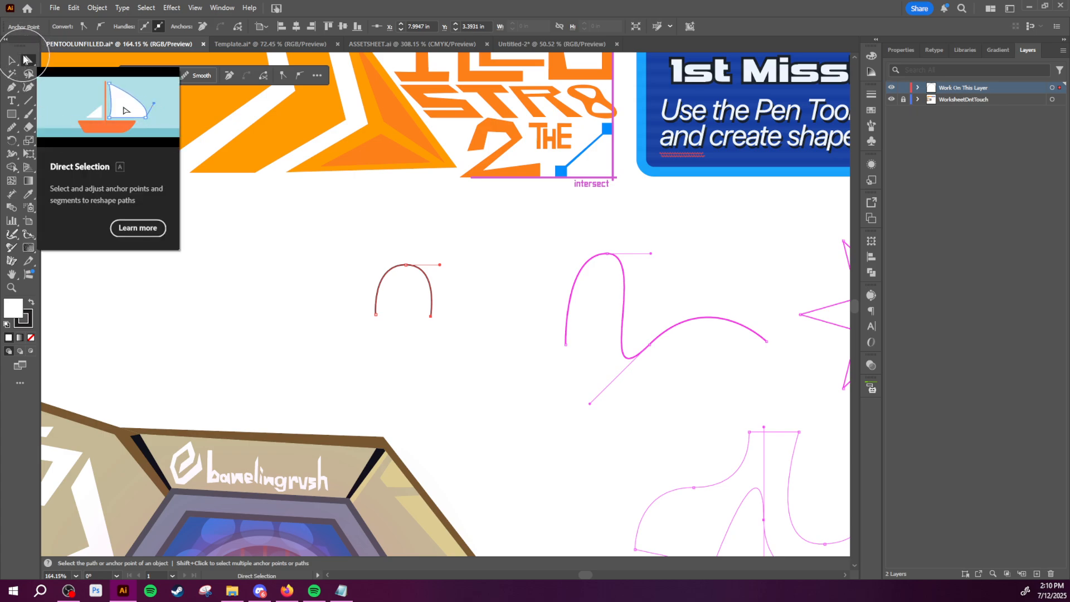
{"action": "left_click", "coordinate": [407, 266]}
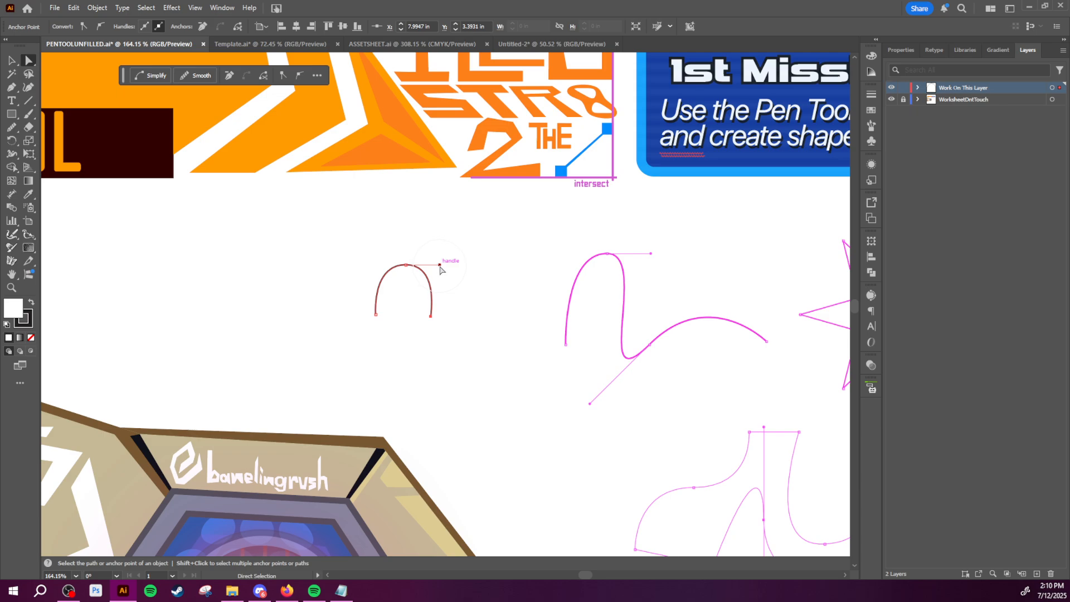
{"action": "left_click_drag", "start_coordinate": [441, 265], "coordinate": [446, 226]}
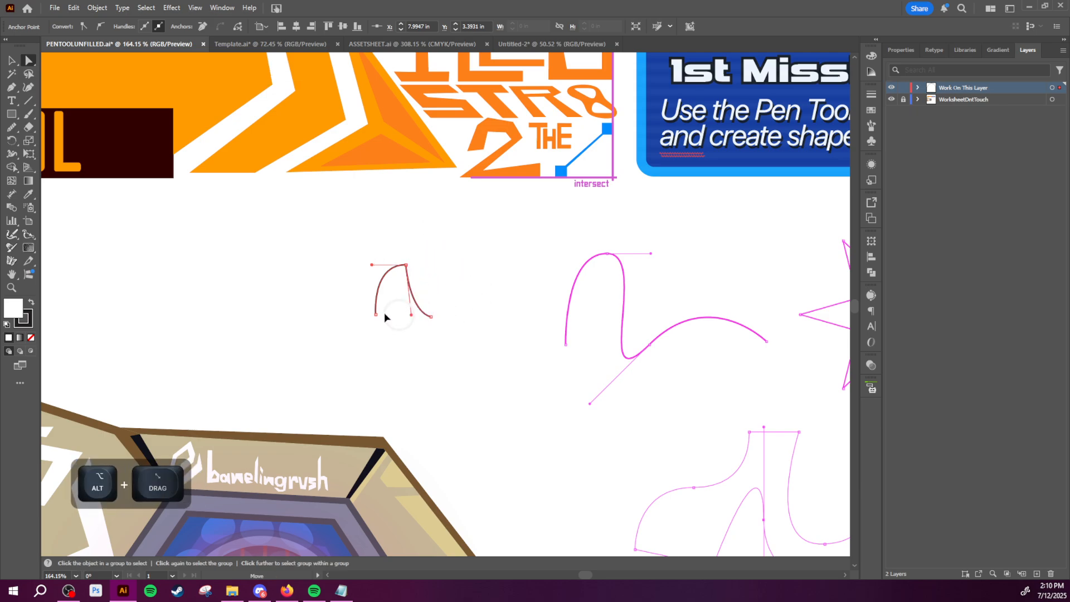
{"action": "left_click_drag", "start_coordinate": [496, 277], "coordinate": [256, 383]}
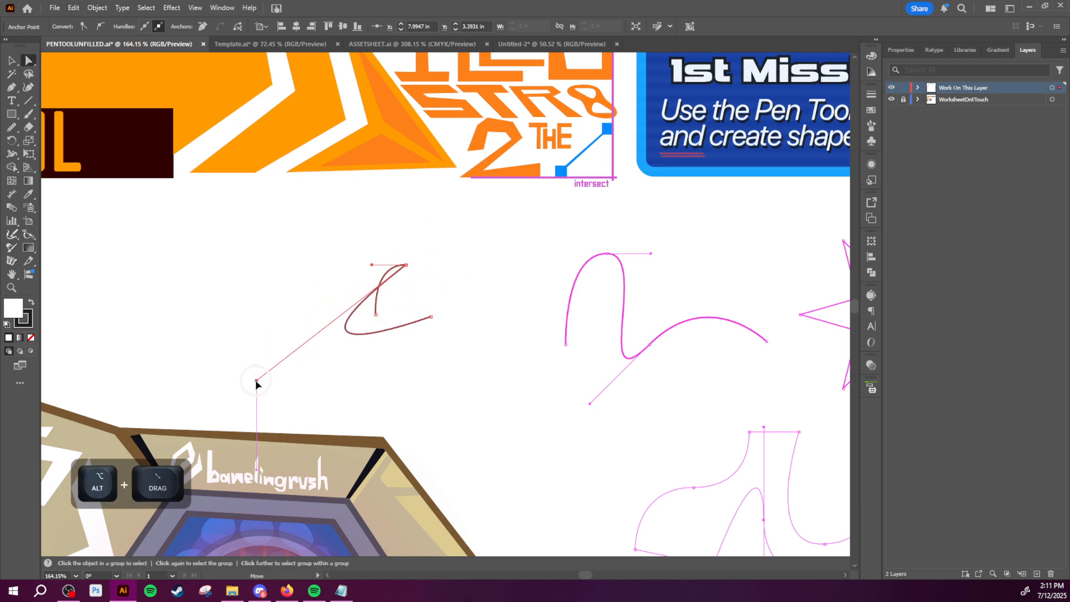
Step: Undo the handle changes and the arch's last segment, and delete the remaining curve
{"action": "key", "text": "ctrl"}
{"action": "key", "text": "ctrl+z"}
{"action": "key", "text": "v"}
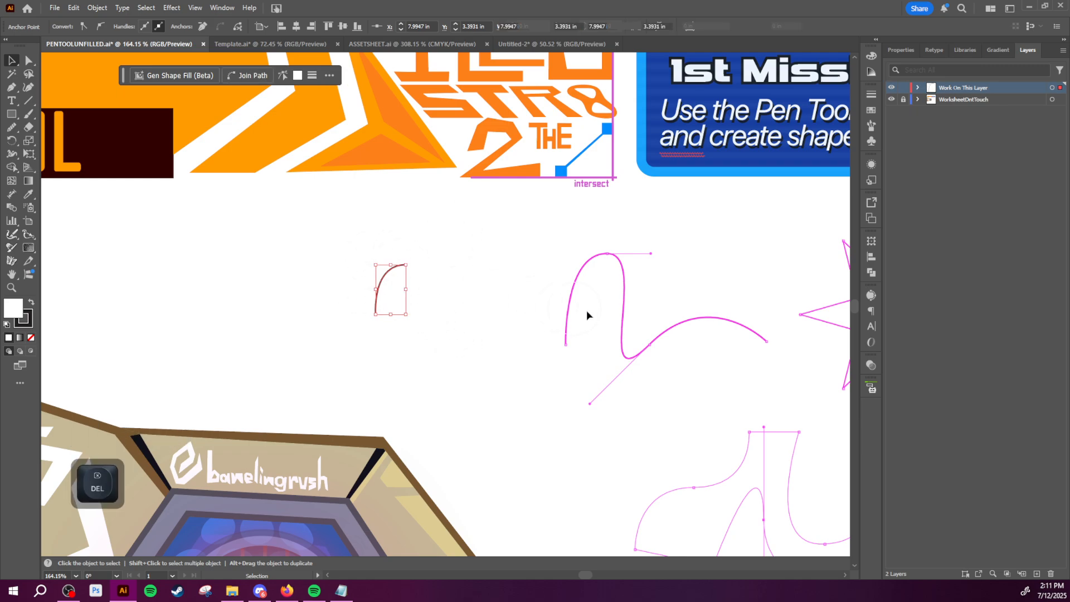
{"action": "key", "text": "Delete"}
Step: With the Pen tool, trace the lower half of the six-pointed star in straight segments, from the lower-left inner corner to the right tip
{"action": "key", "text": "space"}
{"action": "left_click_drag", "start_coordinate": [595, 311], "coordinate": [383, 306]}
{"action": "left_click_drag", "start_coordinate": [454, 307], "coordinate": [379, 276]}
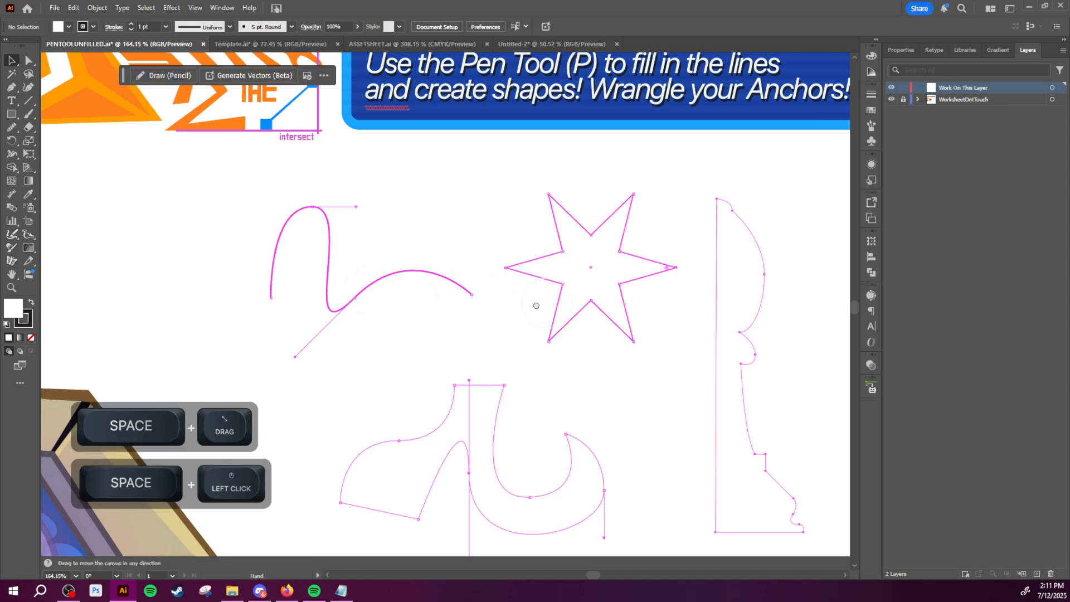
{"action": "left_click_drag", "start_coordinate": [535, 303], "coordinate": [605, 338]}
{"action": "key", "text": "z"}
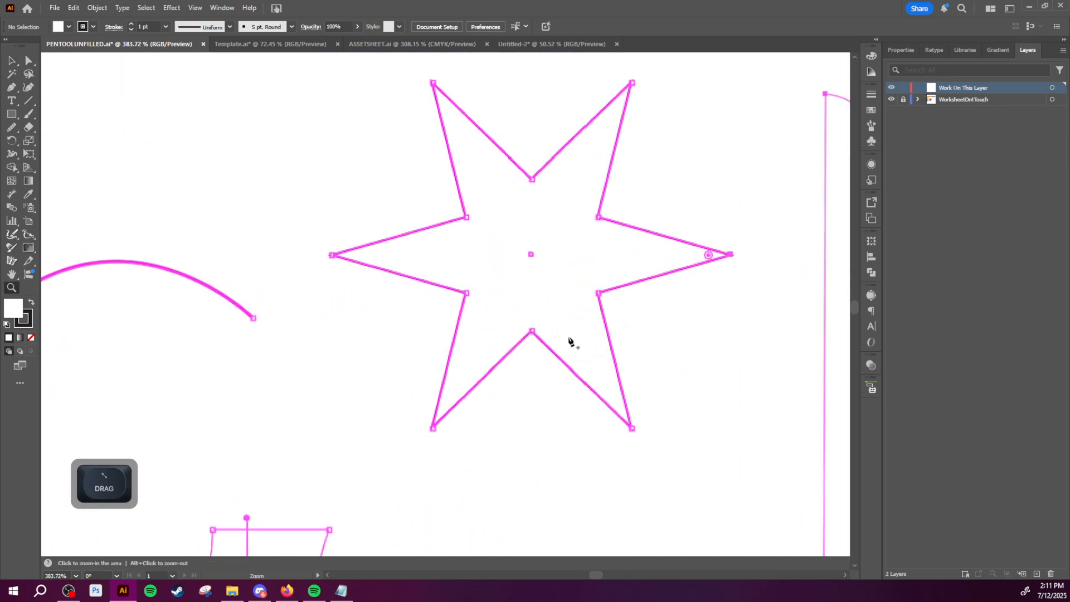
{"action": "key", "text": "p"}
{"action": "left_click", "coordinate": [467, 294], "text": "shift"}
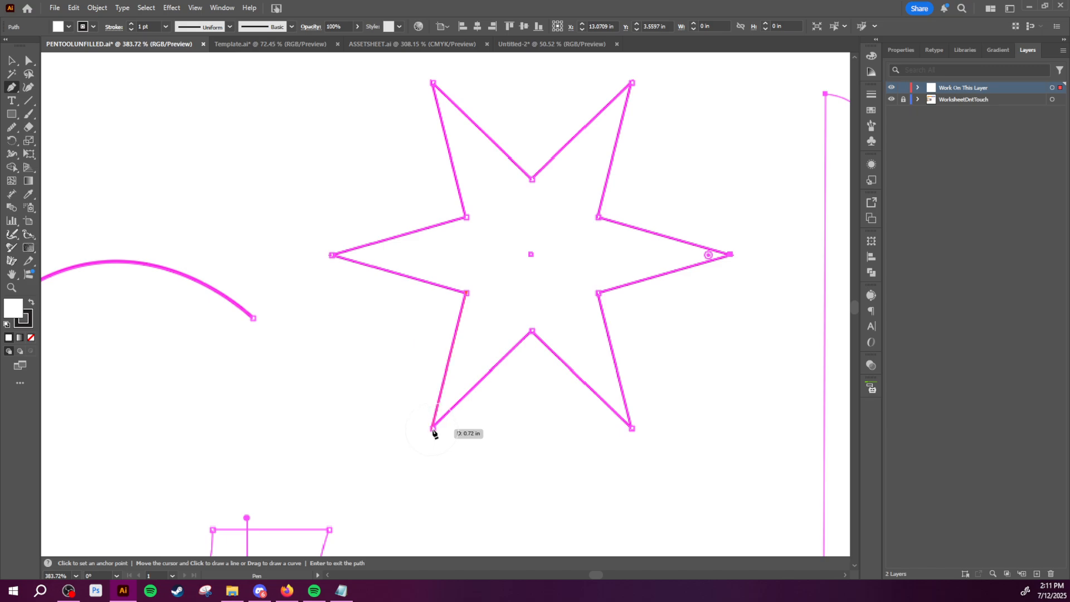
{"action": "left_click", "coordinate": [433, 429]}
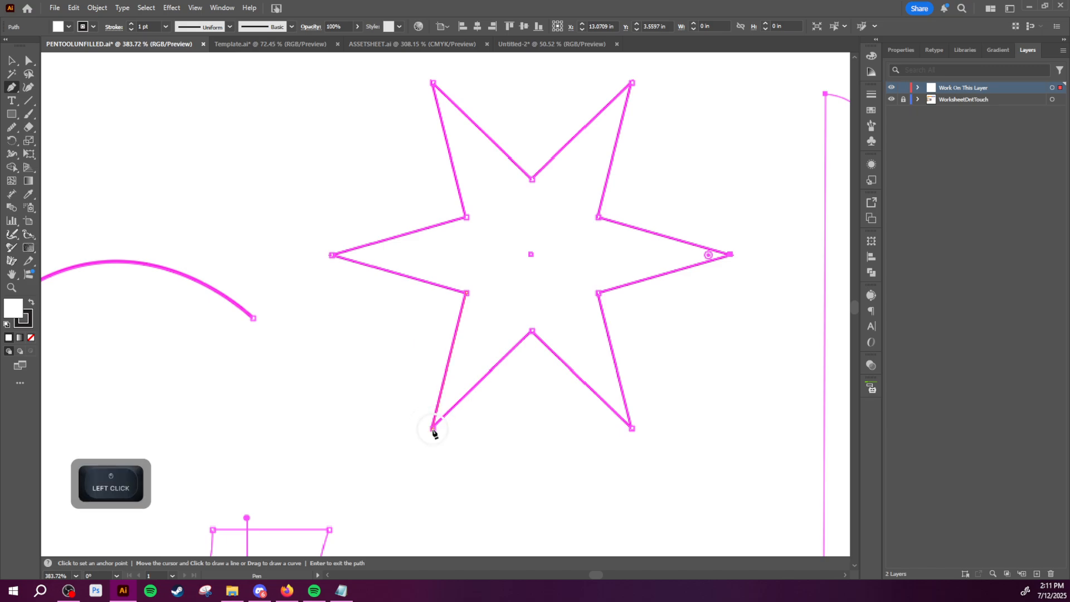
{"action": "left_click", "coordinate": [533, 331]}
{"action": "left_click", "coordinate": [632, 429]}
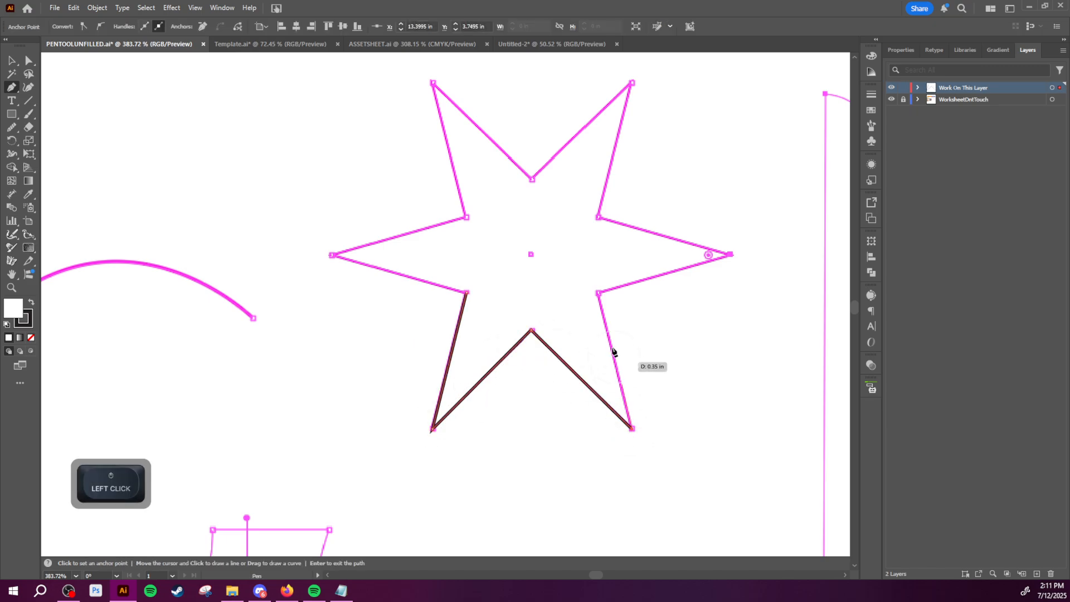
{"action": "left_click", "coordinate": [599, 293]}
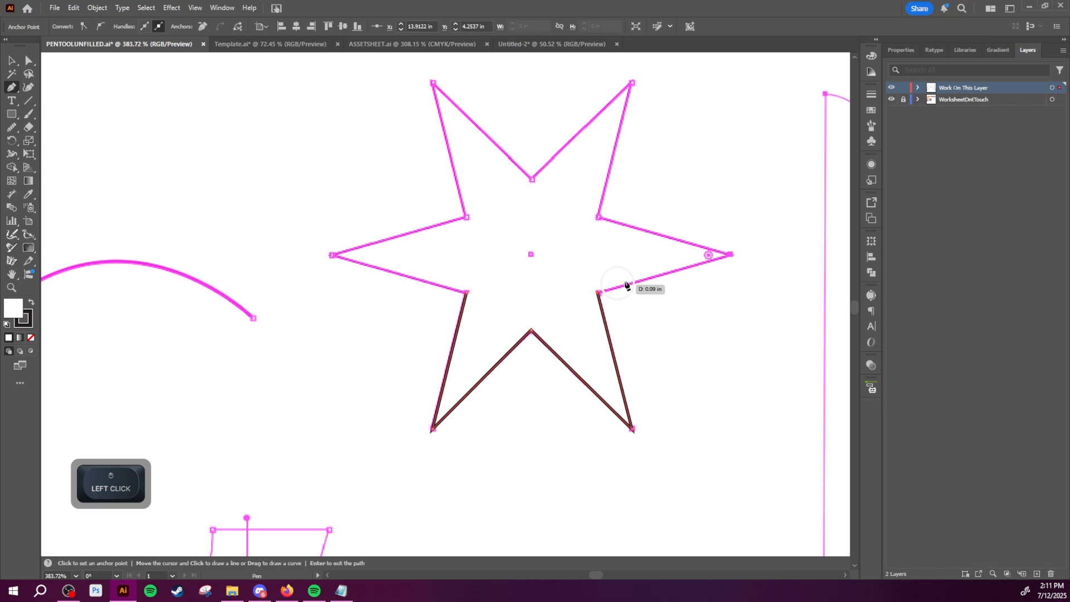
{"action": "left_click", "coordinate": [731, 256]}
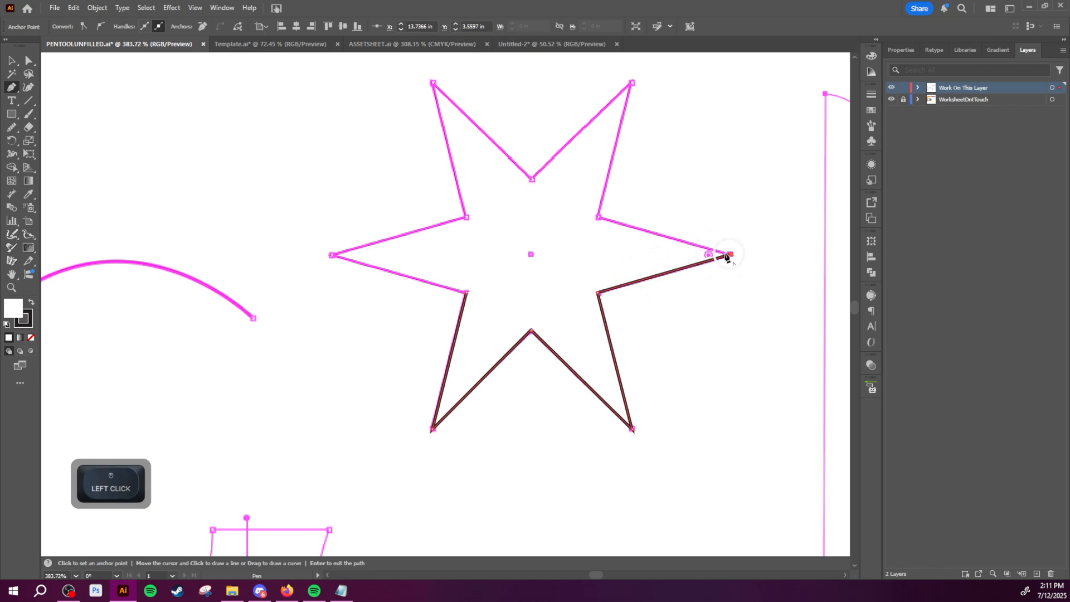
Step: Trace the upper half of the star in straight segments from the right tip around to the left tip and close the path
{"action": "left_click", "coordinate": [598, 218]}
{"action": "left_click", "coordinate": [632, 83]}
{"action": "left_click", "coordinate": [533, 179]}
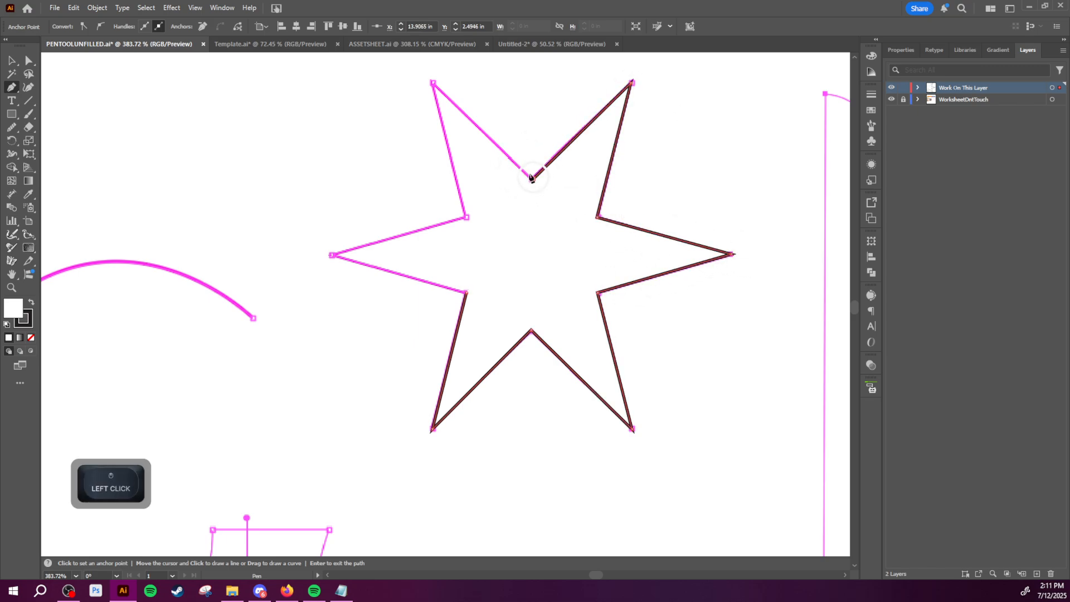
{"action": "left_click", "coordinate": [434, 83]}
{"action": "left_click", "coordinate": [466, 216]}
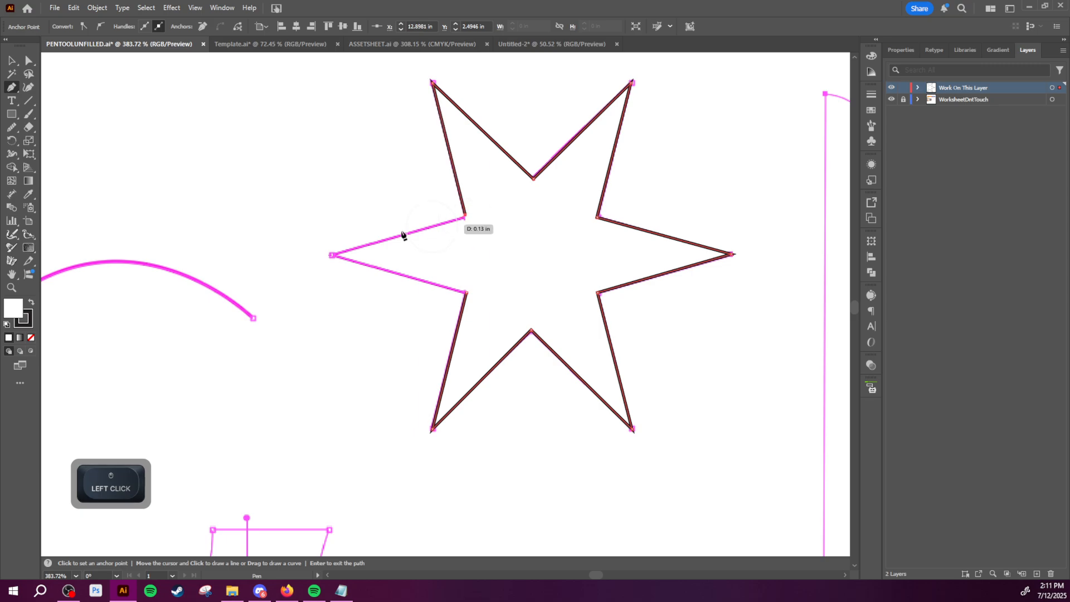
{"action": "left_click", "coordinate": [331, 256]}
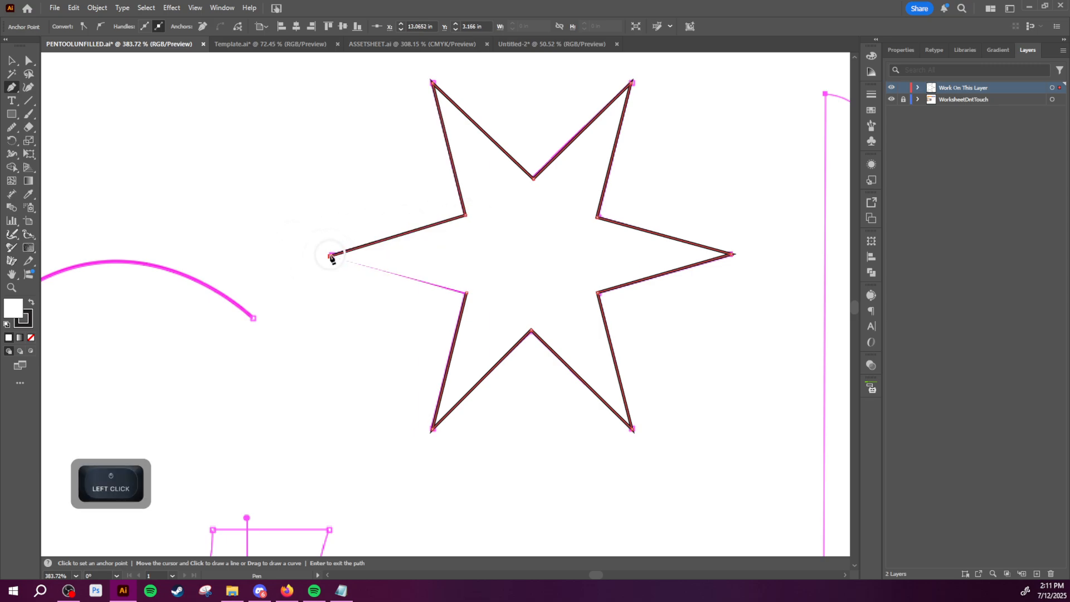
{"action": "left_click", "coordinate": [466, 292]}
Step: Select the traced star and examine its white fill in the Color Picker without choosing another colour
{"action": "key", "text": "z"}
{"action": "left_click_drag", "start_coordinate": [494, 292], "coordinate": [398, 311]}
{"action": "key", "text": "v"}
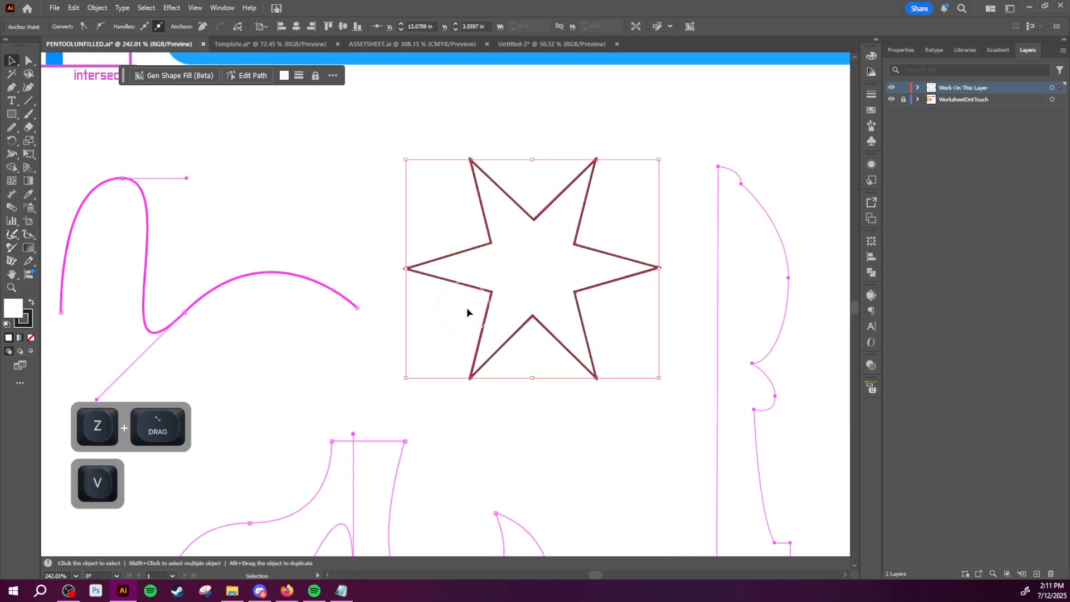
{"action": "left_click", "coordinate": [507, 277]}
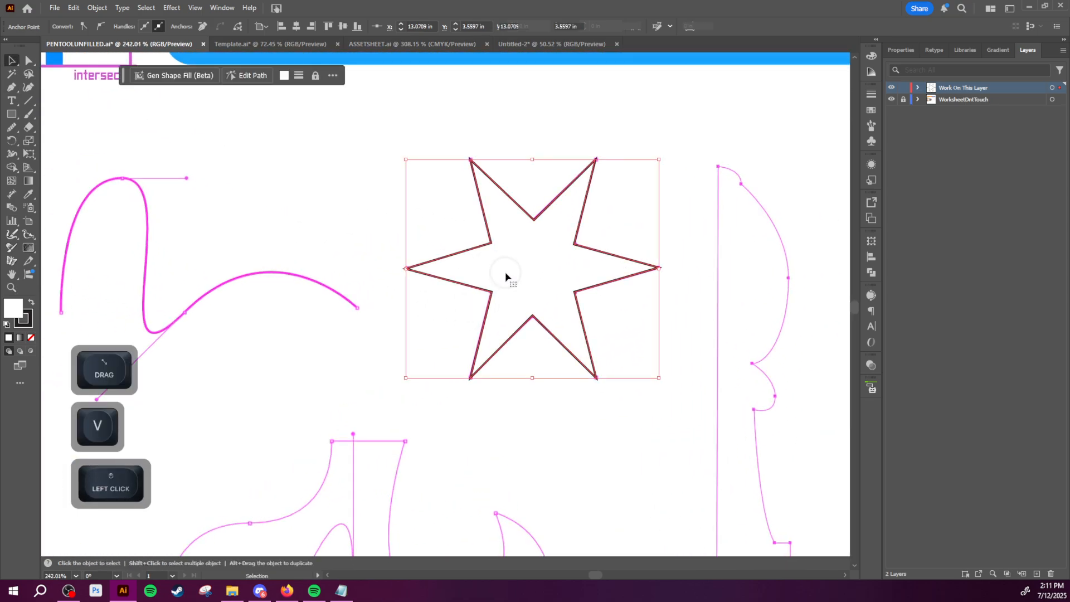
{"action": "double_click", "coordinate": [9, 310]}
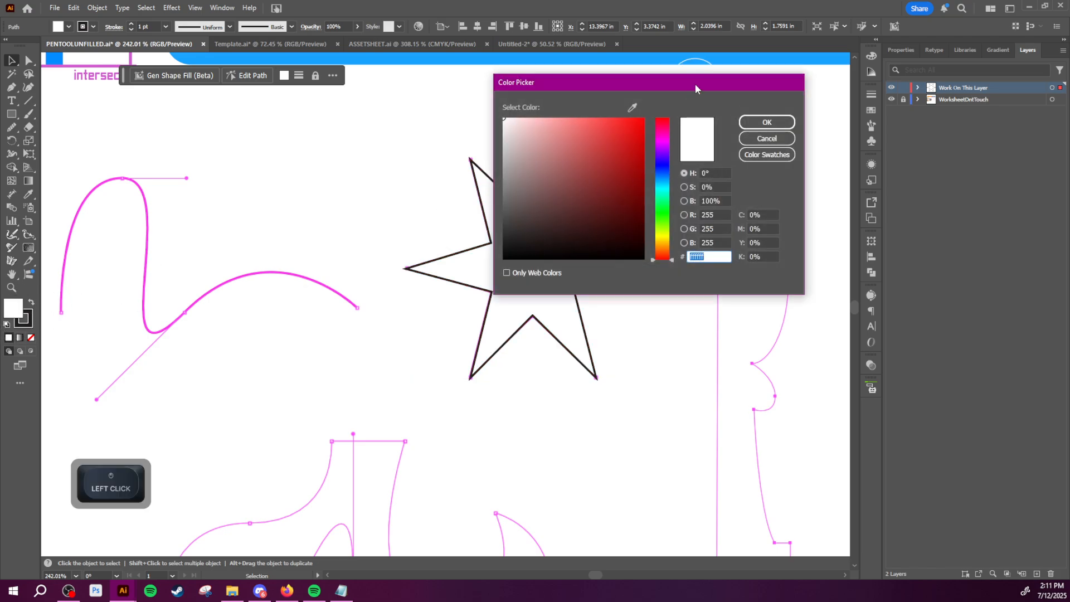
{"action": "left_click_drag", "start_coordinate": [694, 88], "coordinate": [284, 246]}
{"action": "left_click", "coordinate": [367, 282]}
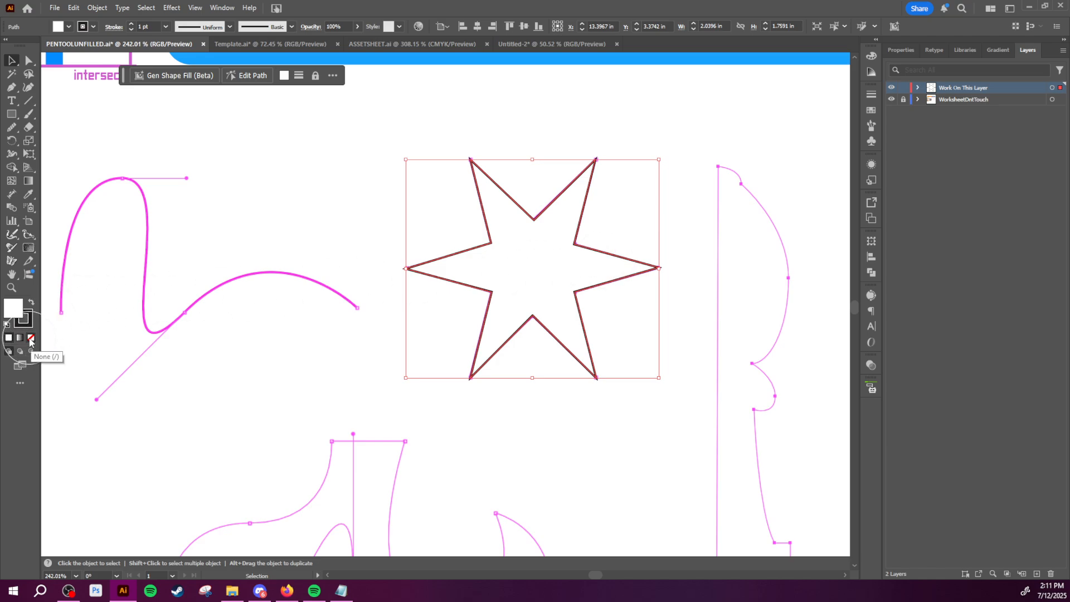
Step: Move the filled star aside from the template star and place it back over the template
{"action": "key", "text": "v"}
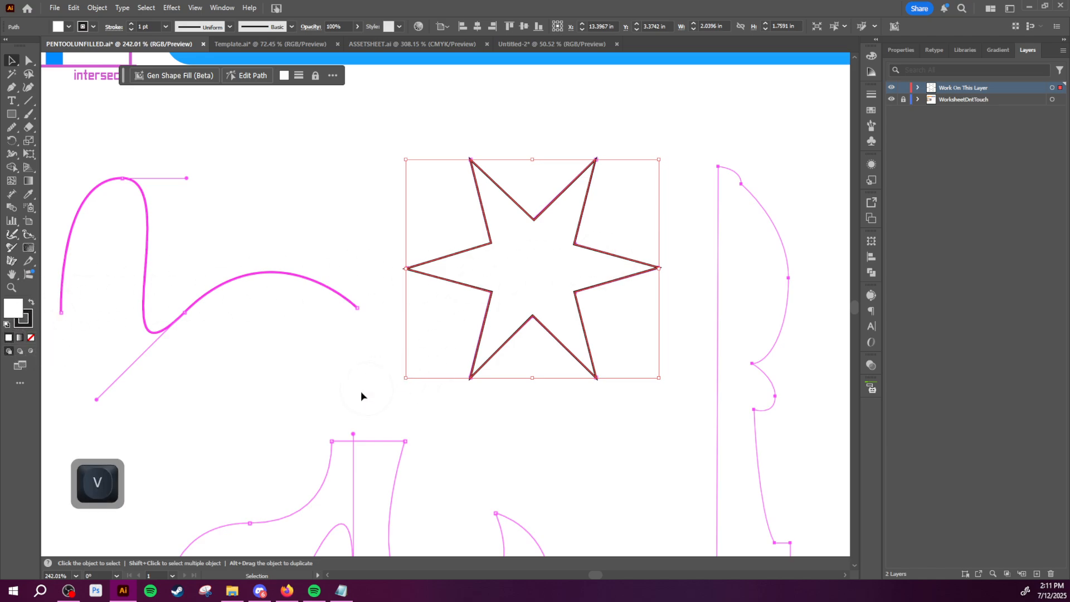
{"action": "left_click_drag", "start_coordinate": [363, 396], "coordinate": [572, 283]}
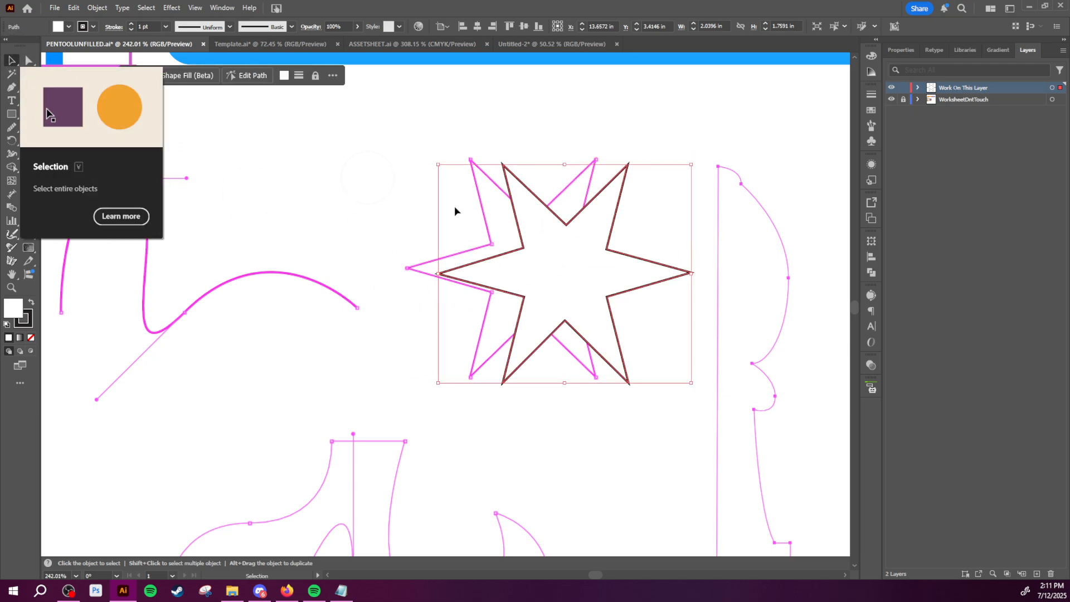
{"action": "left_click", "coordinate": [605, 287]}
{"action": "left_click_drag", "start_coordinate": [605, 286], "coordinate": [574, 278]}
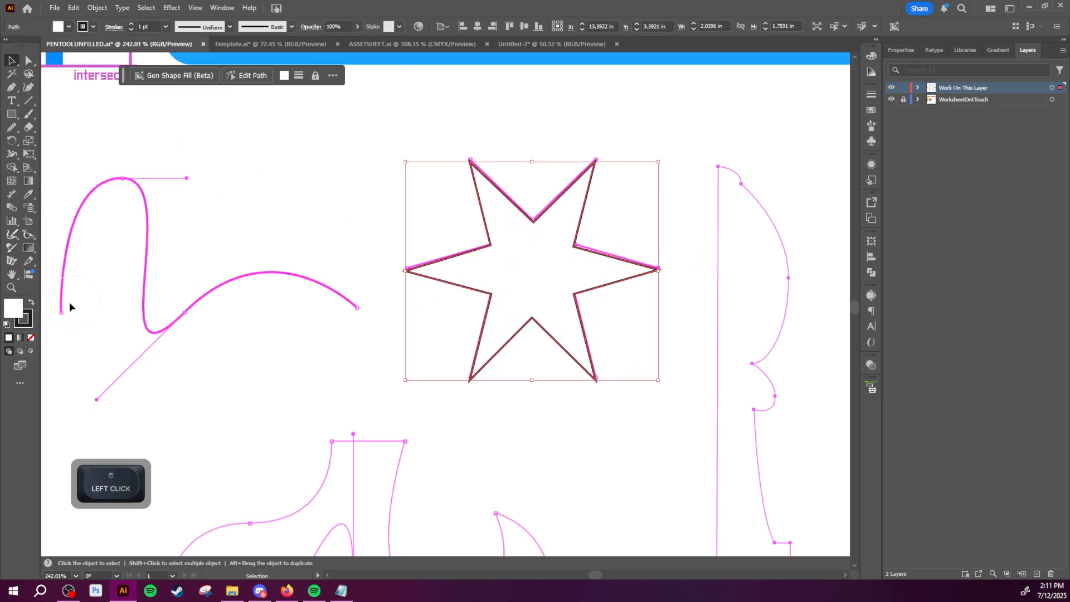
Step: Set the star's fill to None, undo it, and set the fill to None again
{"action": "left_click", "coordinate": [31, 338]}
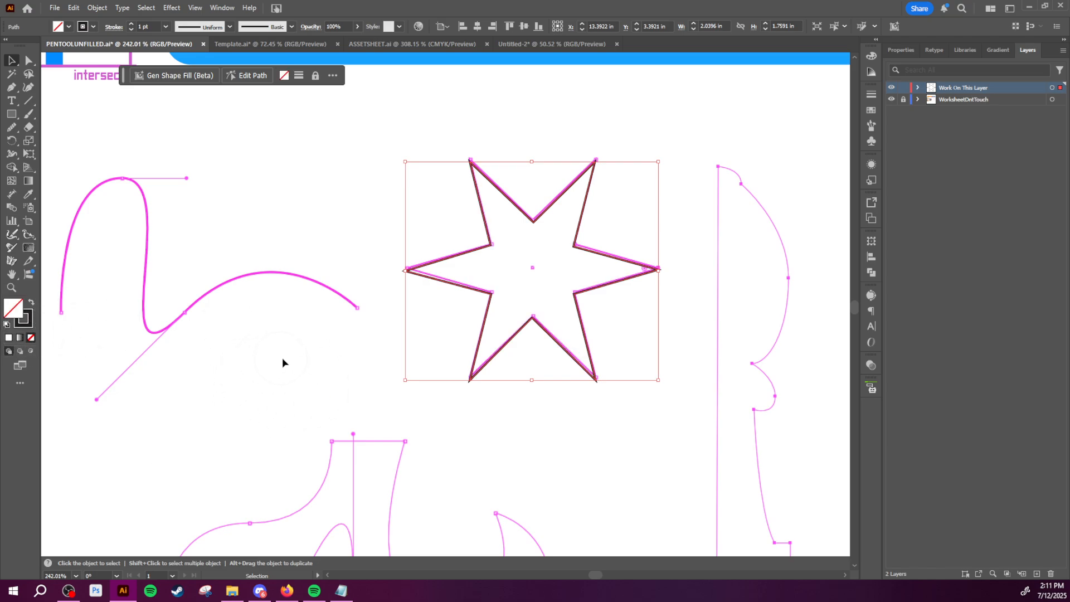
{"action": "key", "text": "ctrl+z"}
{"action": "key", "text": "slash"}
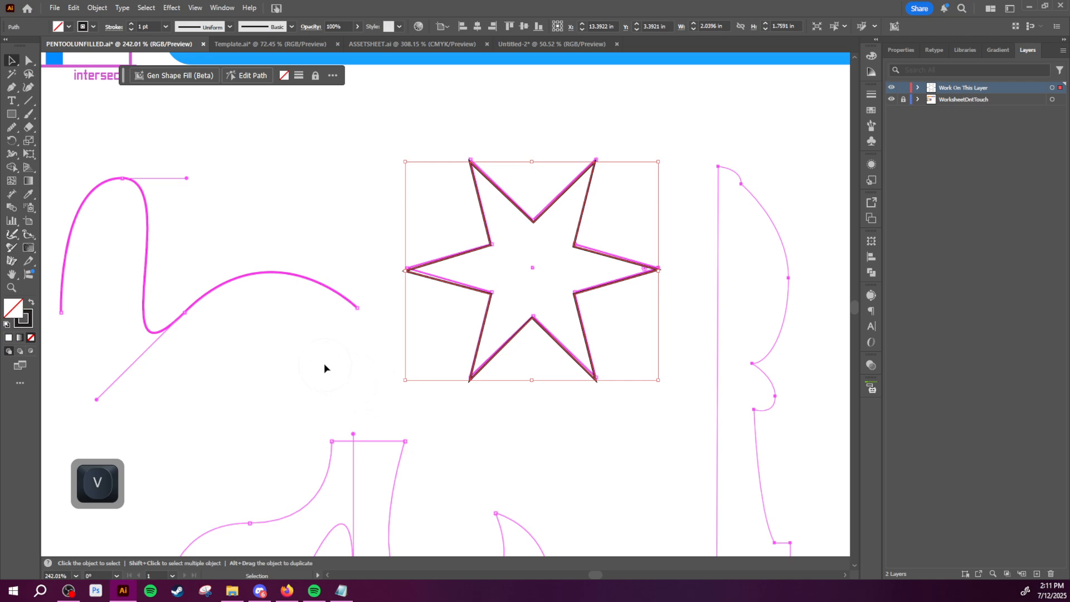
Step: Swap the star's fill and stroke, clear the black fill, and restore the default white fill and black stroke
{"action": "left_click", "coordinate": [33, 303]}
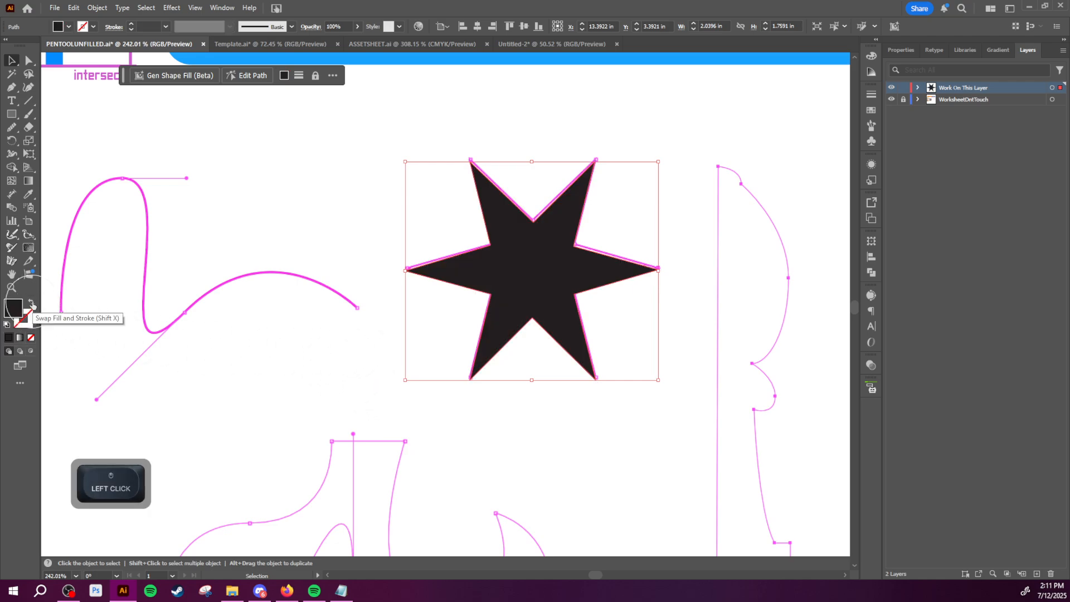
{"action": "left_click", "coordinate": [32, 339]}
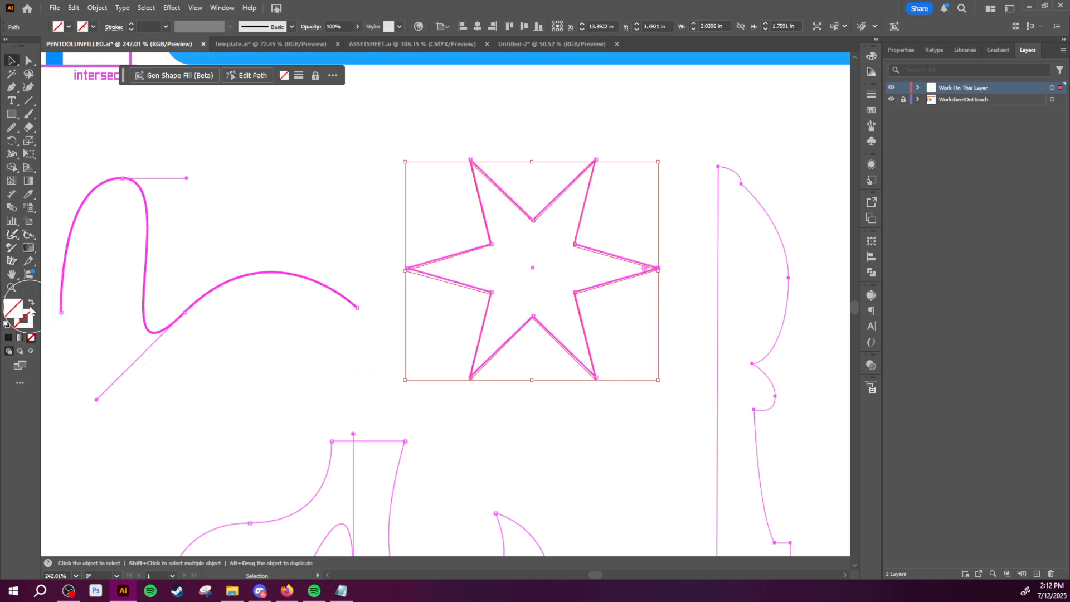
{"action": "key", "text": "d"}
{"action": "key", "text": "v"}
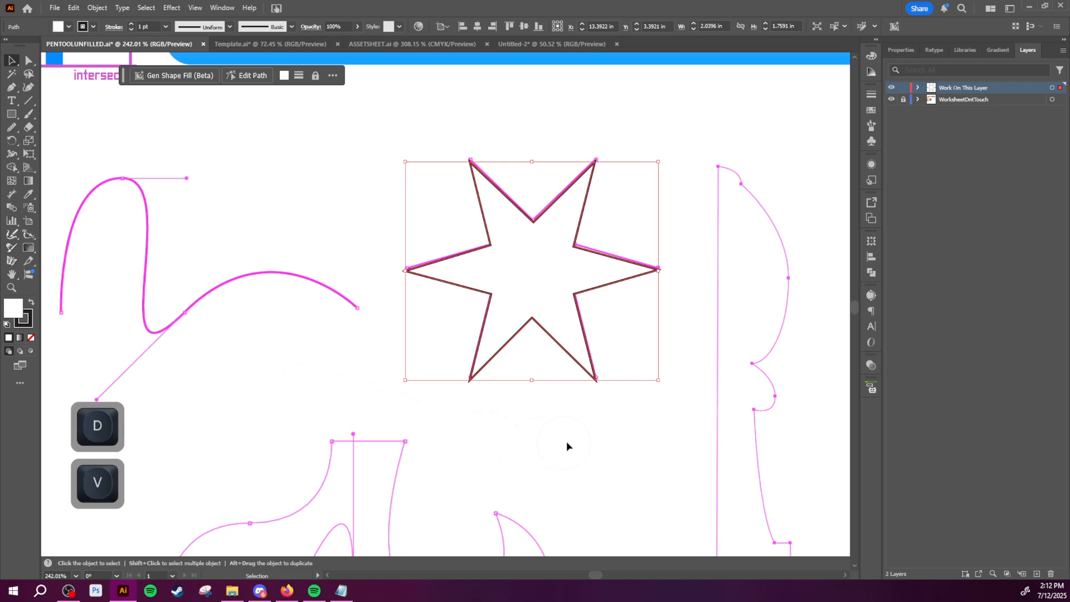
Step: Reselect the star and set both its stroke and its fill to None
{"action": "left_click", "coordinate": [455, 443]}
{"action": "left_click", "coordinate": [536, 273]}
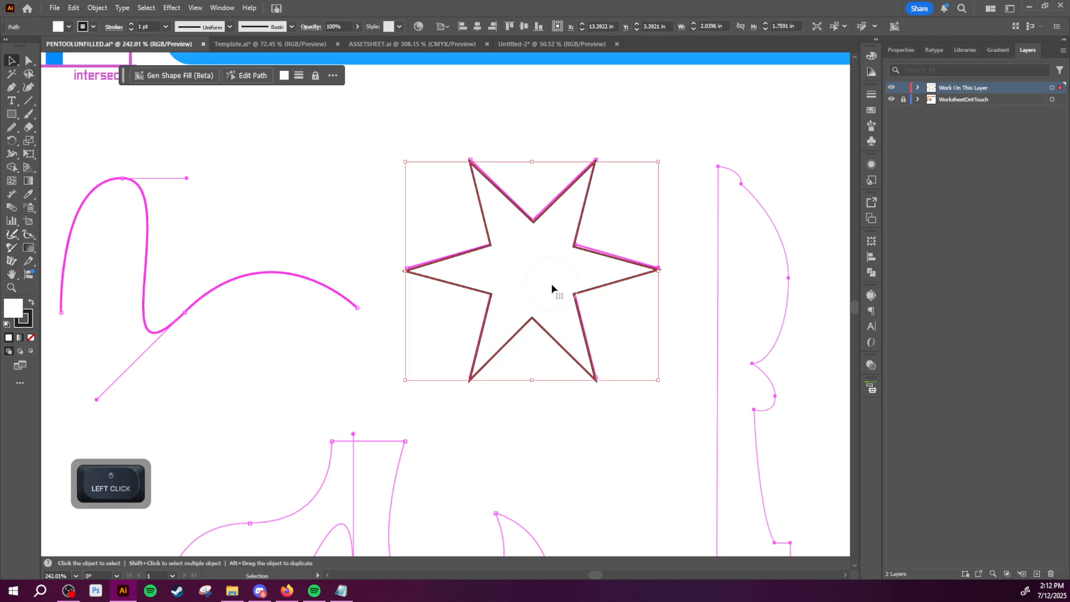
{"action": "key", "text": "x"}
{"action": "key", "text": "slash"}
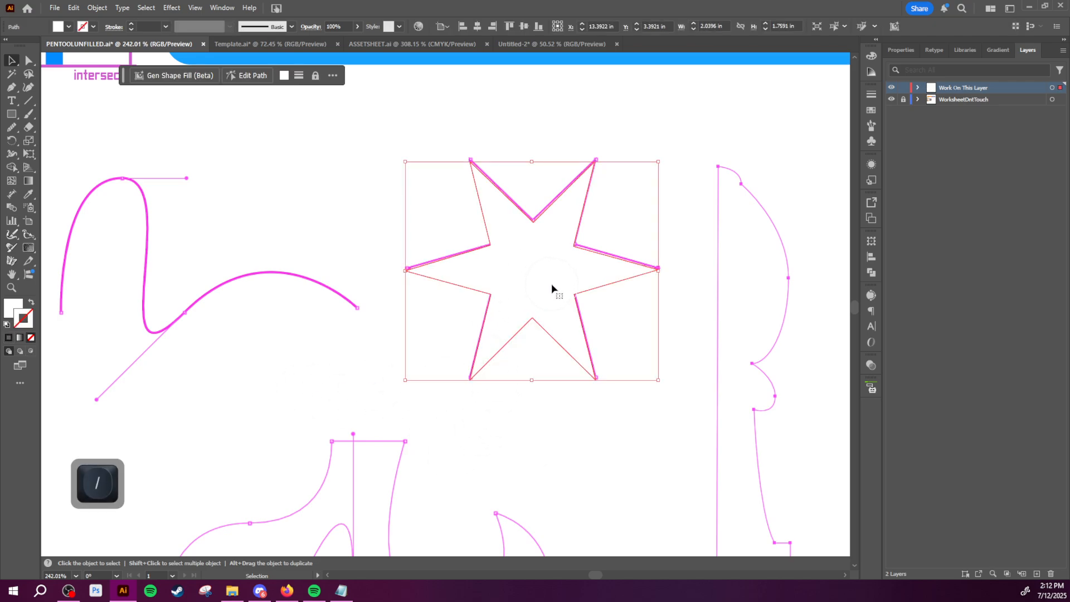
{"action": "key", "text": "x"}
{"action": "key", "text": "slash"}
{"action": "key", "text": "v"}
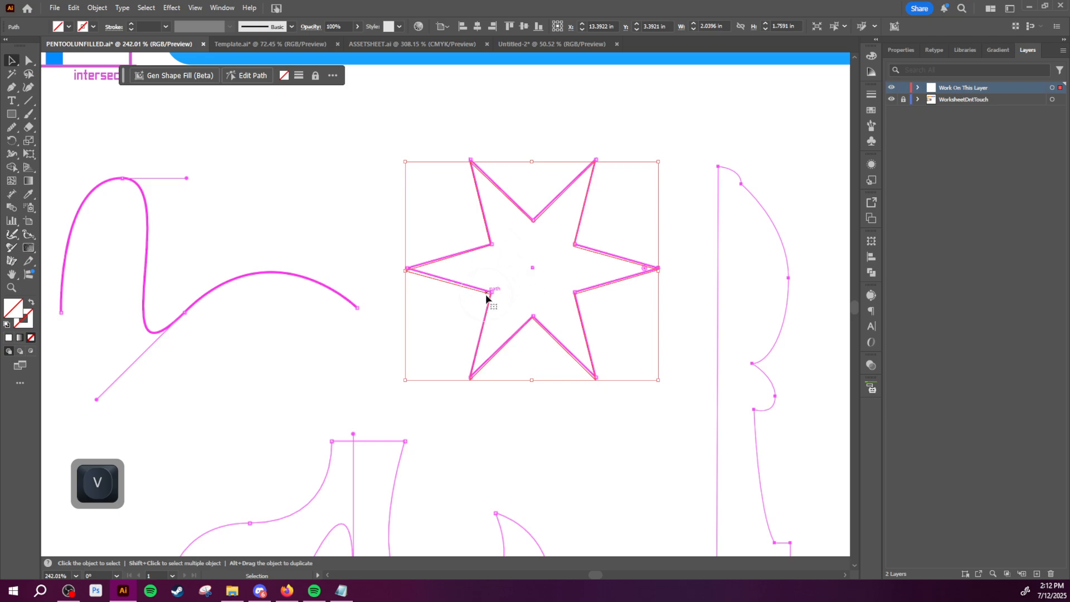
Step: Move the unfilled, unstroked star above the template star and back over it, and delete it
{"action": "left_click", "coordinate": [450, 299]}
{"action": "left_click_drag", "start_coordinate": [514, 285], "coordinate": [517, 211]}
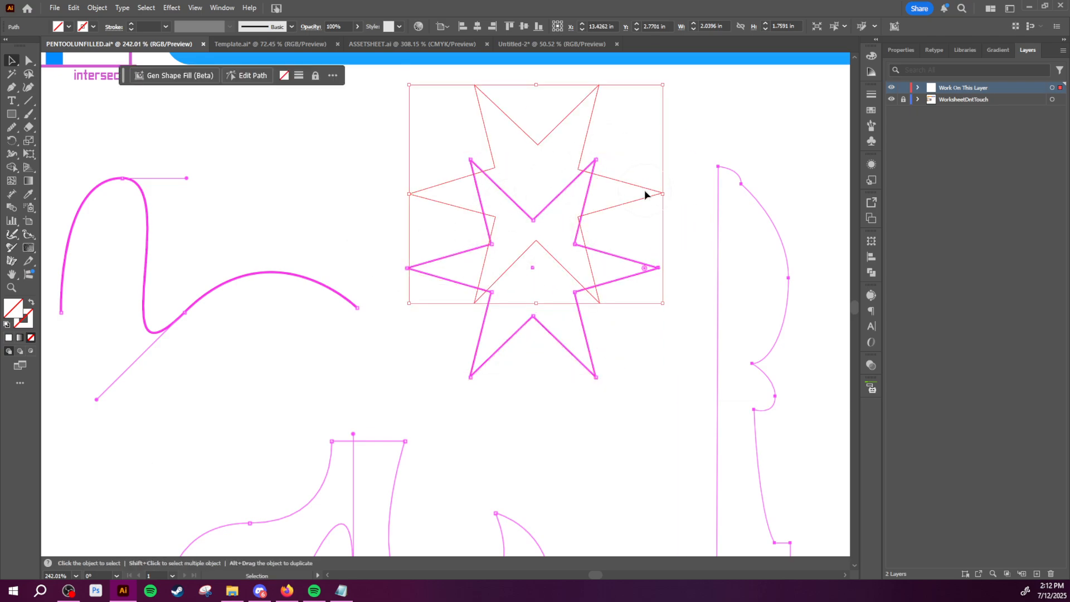
{"action": "left_click_drag", "start_coordinate": [647, 193], "coordinate": [625, 262]}
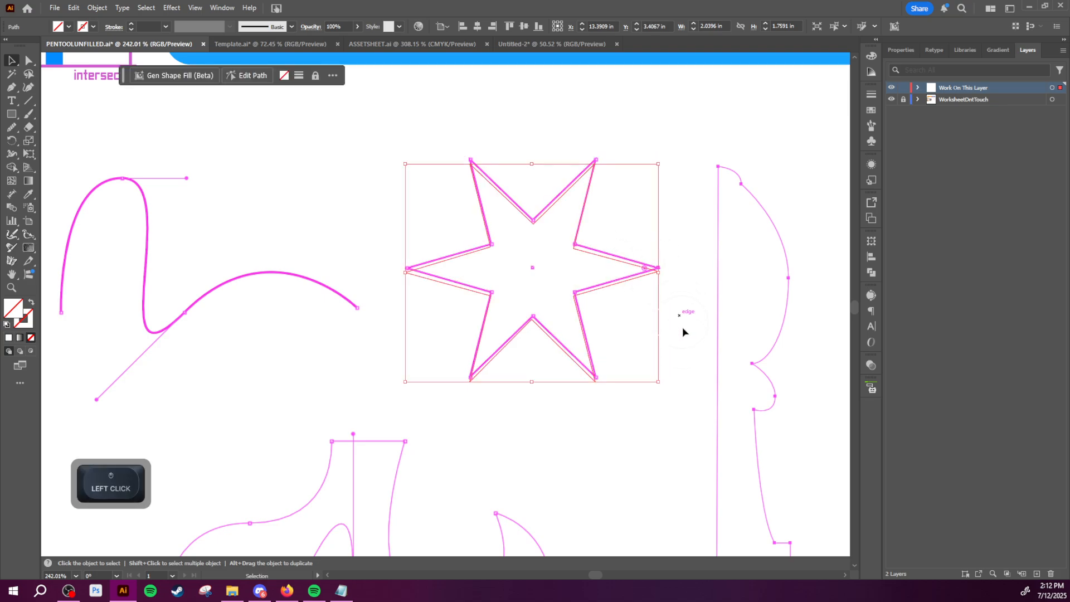
{"action": "left_click", "coordinate": [473, 267]}
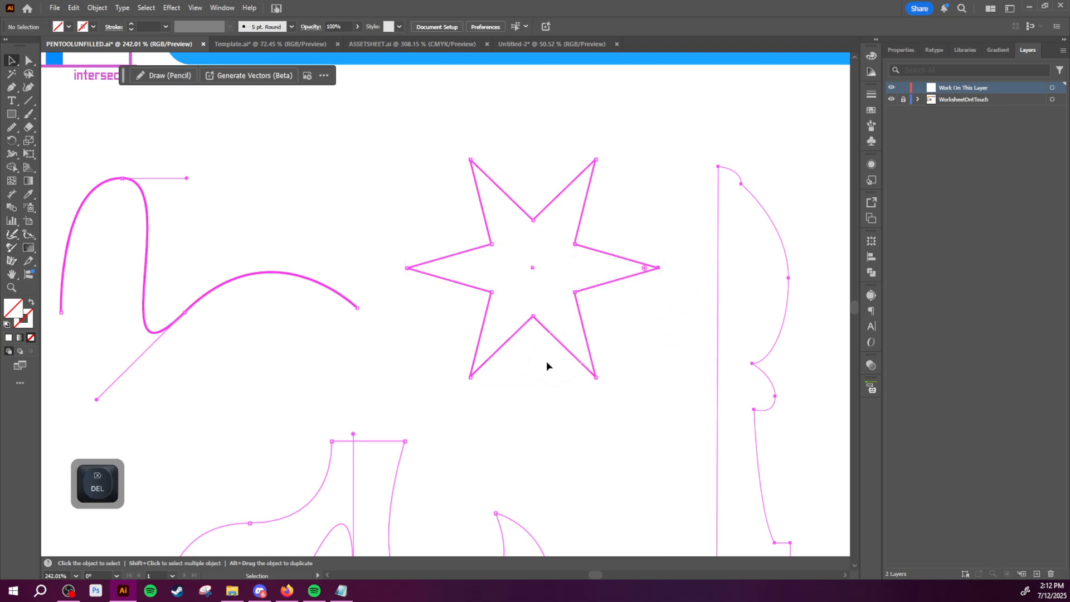
Step: Start a Pen tool path at the wave template's left end, try a smooth anchor at the crest, and undo that anchor
{"action": "key", "text": "space"}
{"action": "left_click_drag", "start_coordinate": [482, 369], "coordinate": [684, 370]}
{"action": "key", "text": "z"}
{"action": "left_click_drag", "start_coordinate": [611, 391], "coordinate": [547, 360]}
{"action": "key", "text": "space"}
{"action": "left_click_drag", "start_coordinate": [327, 289], "coordinate": [356, 291]}
{"action": "key", "text": "space"}
{"action": "left_click_drag", "start_coordinate": [320, 304], "coordinate": [380, 365]}
{"action": "left_click_drag", "start_coordinate": [379, 364], "coordinate": [368, 398]}
{"action": "key", "text": "space"}
{"action": "left_click", "coordinate": [384, 398]}
{"action": "key", "text": "space"}
{"action": "left_click_drag", "start_coordinate": [436, 407], "coordinate": [428, 375]}
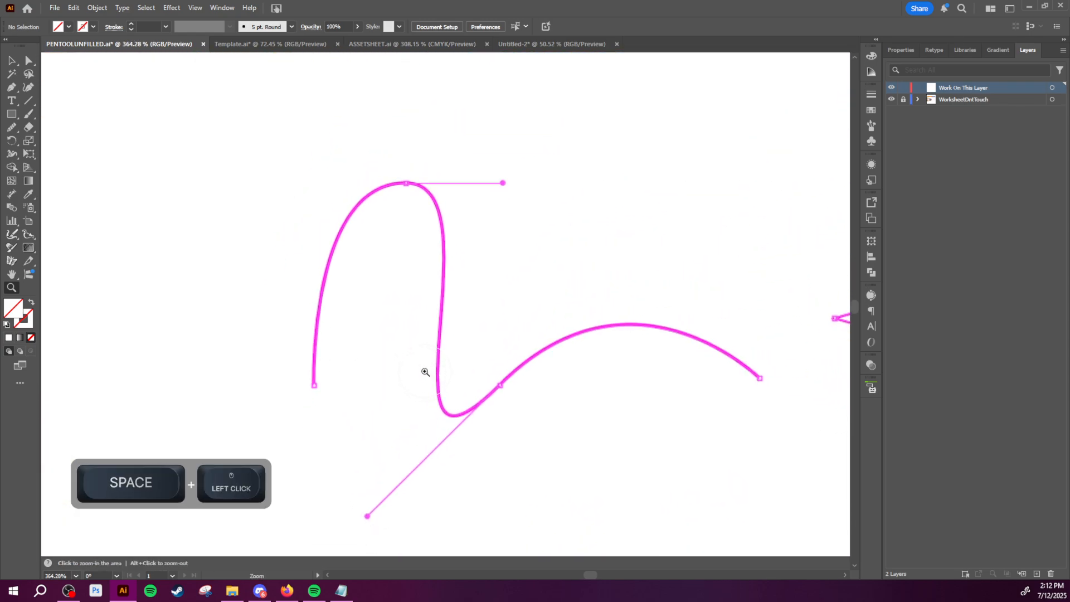
{"action": "key", "text": "p"}
{"action": "left_click", "coordinate": [315, 386]}
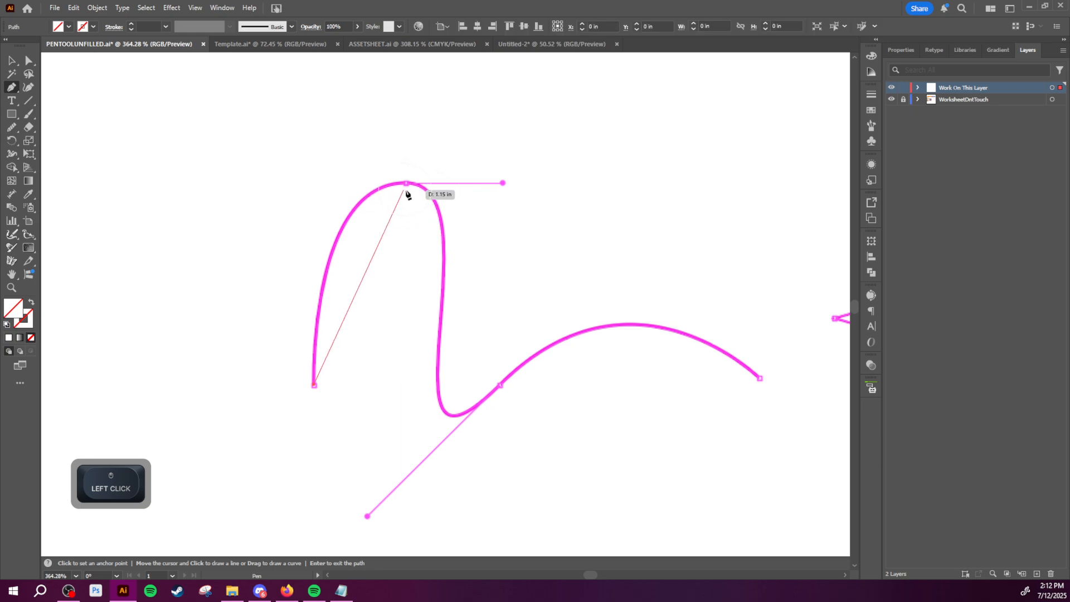
{"action": "left_click_drag", "start_coordinate": [407, 184], "coordinate": [503, 170]}
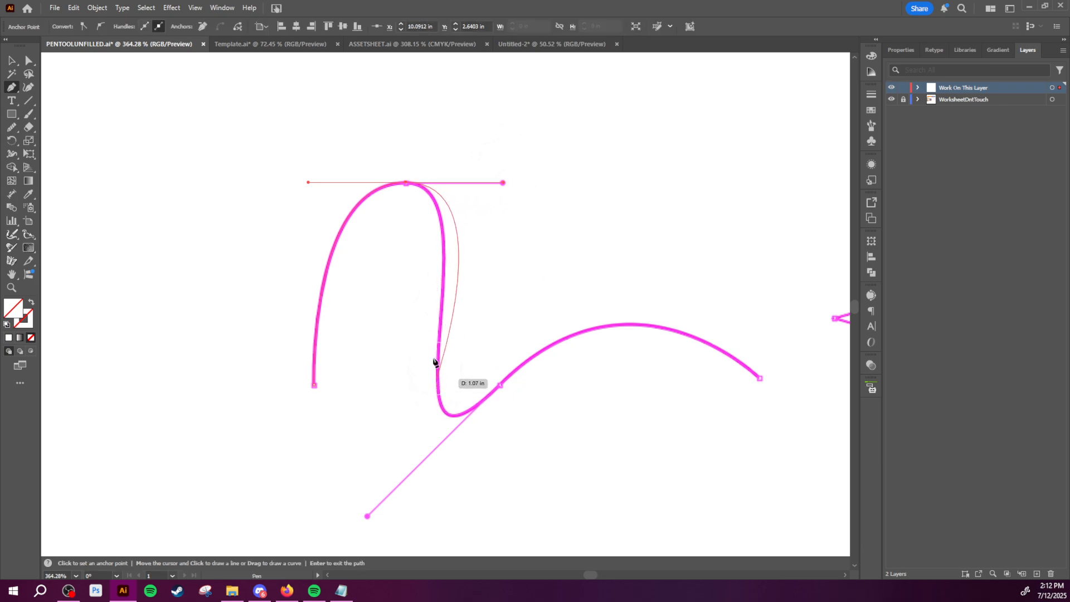
{"action": "key", "text": "ctrl+z"}
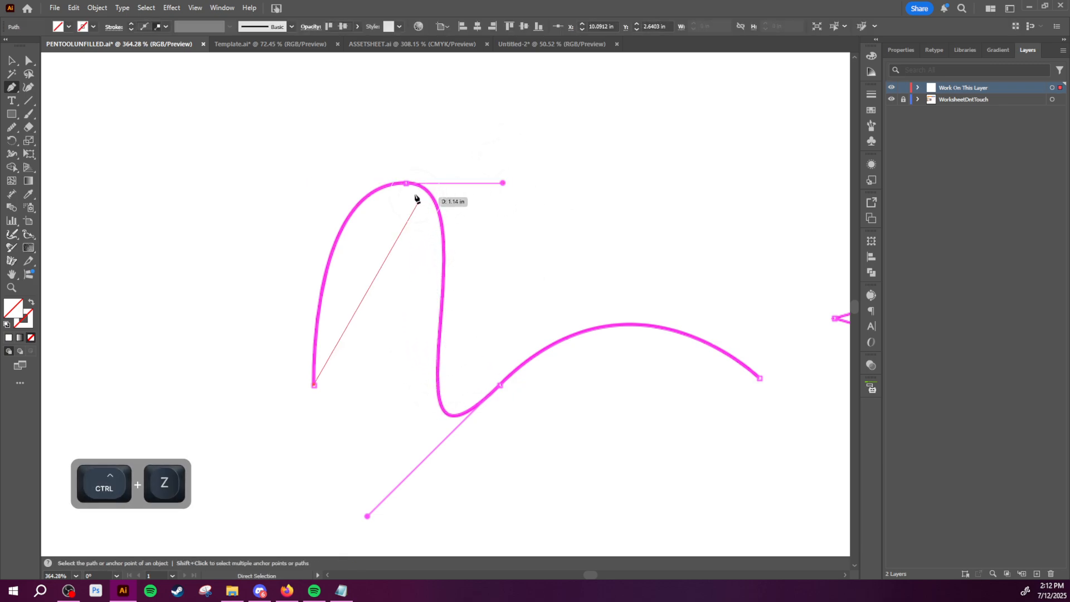
Step: Place smooth anchors at the wave's crest and lower bend with handles matching the template, and end the path at the wave's right end
{"action": "left_click", "coordinate": [430, 184], "text": "shift"}
{"action": "left_click_drag", "start_coordinate": [431, 187], "coordinate": [504, 184]}
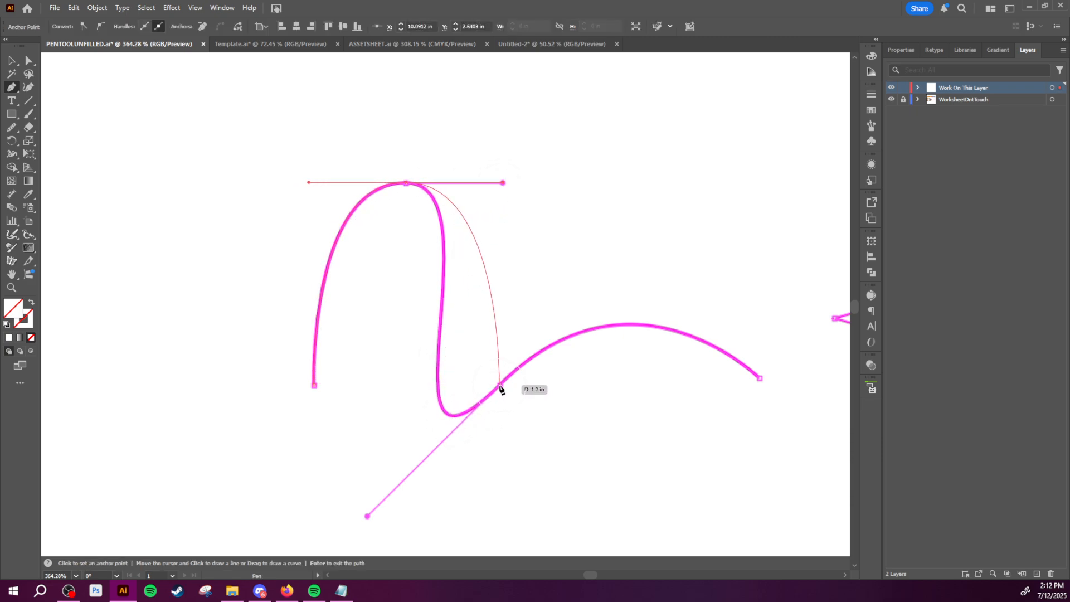
{"action": "left_click_drag", "start_coordinate": [501, 386], "coordinate": [663, 286]}
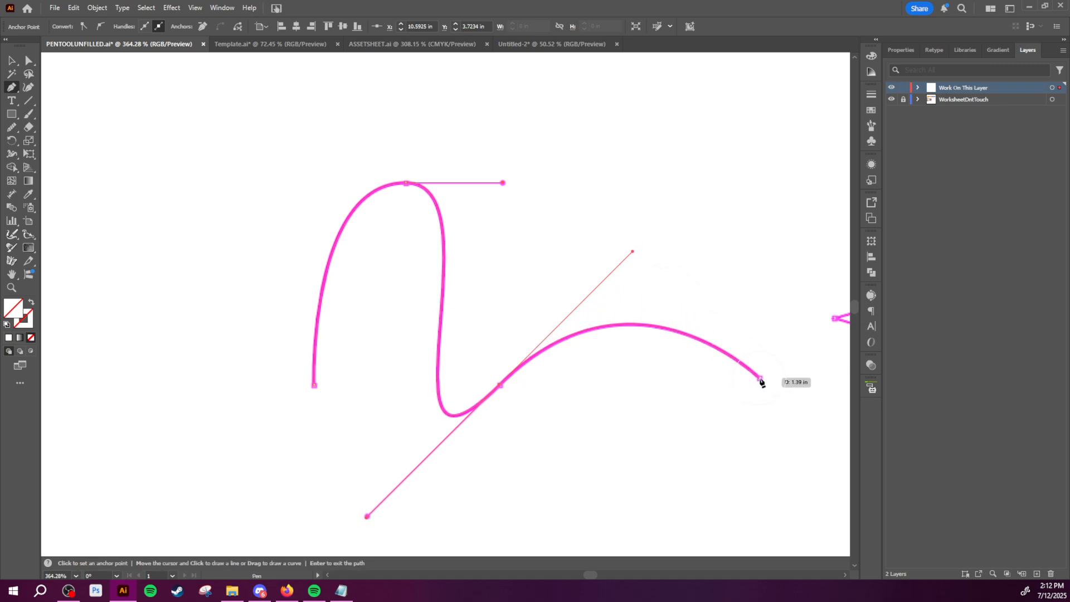
{"action": "left_click", "coordinate": [760, 379]}
Step: Move the traced wave path aside, up and to the left of the template wave
{"action": "key", "text": "space"}
{"action": "left_click_drag", "start_coordinate": [752, 422], "coordinate": [527, 327]}
{"action": "key", "text": "z"}
{"action": "key", "text": "v"}
{"action": "left_click_drag", "start_coordinate": [489, 382], "coordinate": [270, 349]}
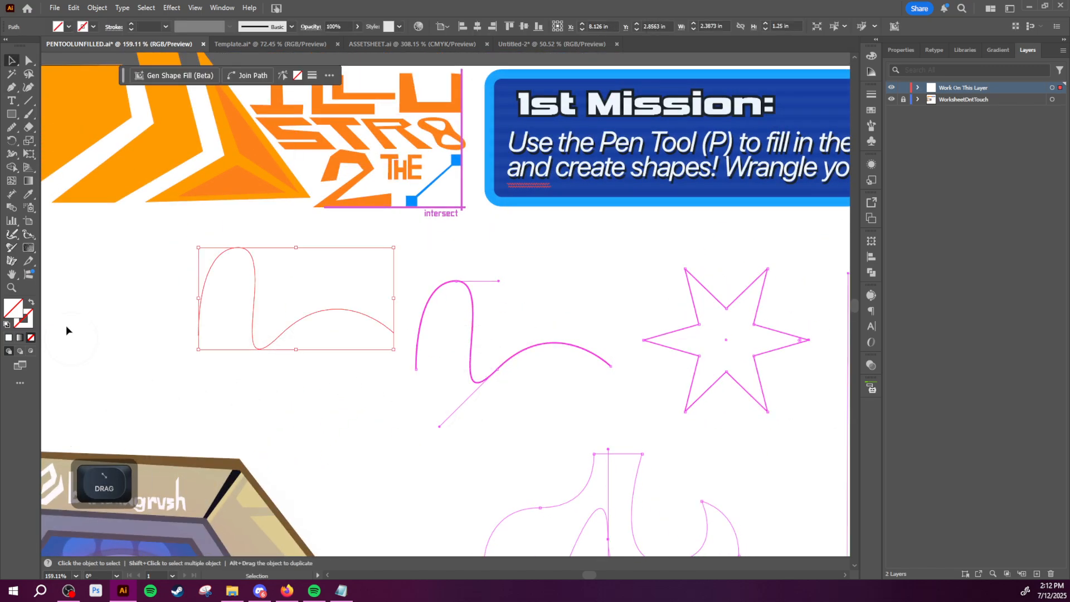
Step: Give the wave path a white stroke and shift the path slightly toward the template
{"action": "double_click", "coordinate": [32, 322]}
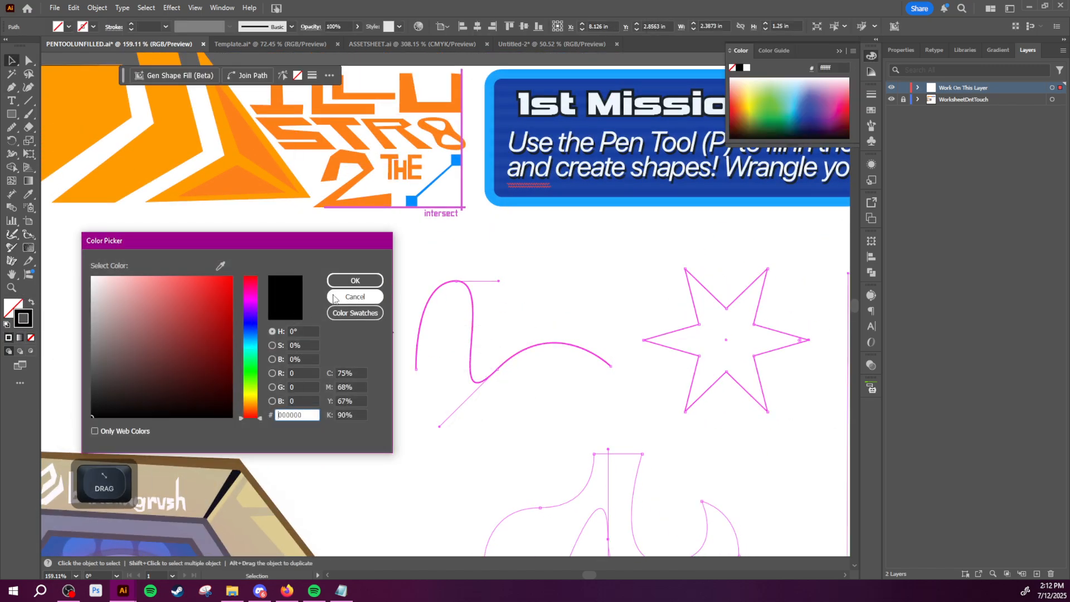
{"action": "left_click", "coordinate": [347, 283]}
{"action": "key", "text": "v"}
{"action": "left_click_drag", "start_coordinate": [283, 331], "coordinate": [304, 331]}
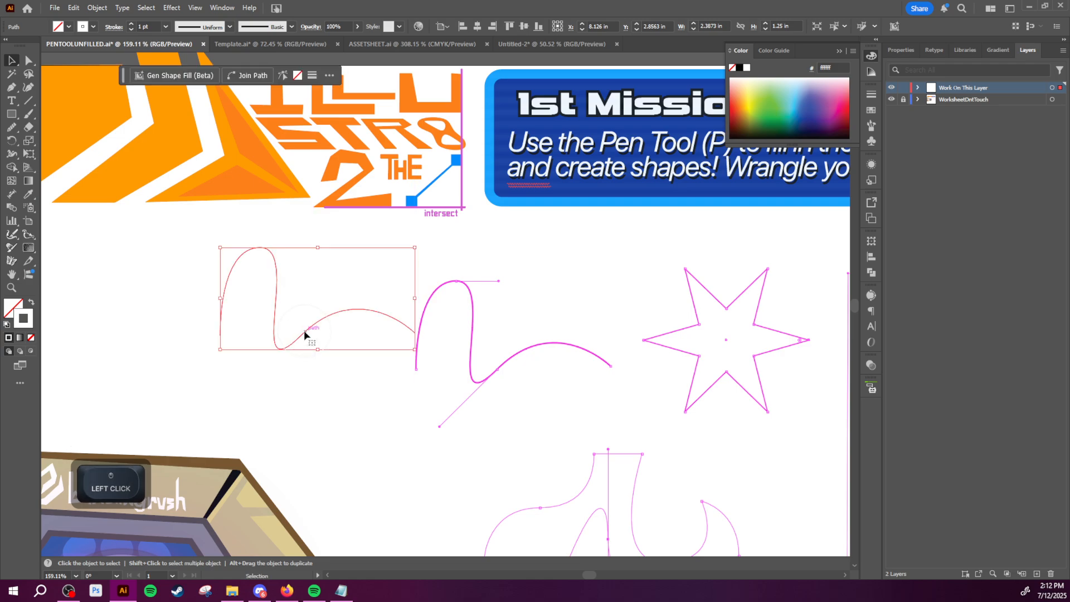
Step: Set the wave path's stroke to black (000000) and move the path back over the template wave
{"action": "double_click", "coordinate": [27, 325]}
{"action": "left_click_drag", "start_coordinate": [120, 393], "coordinate": [66, 459]}
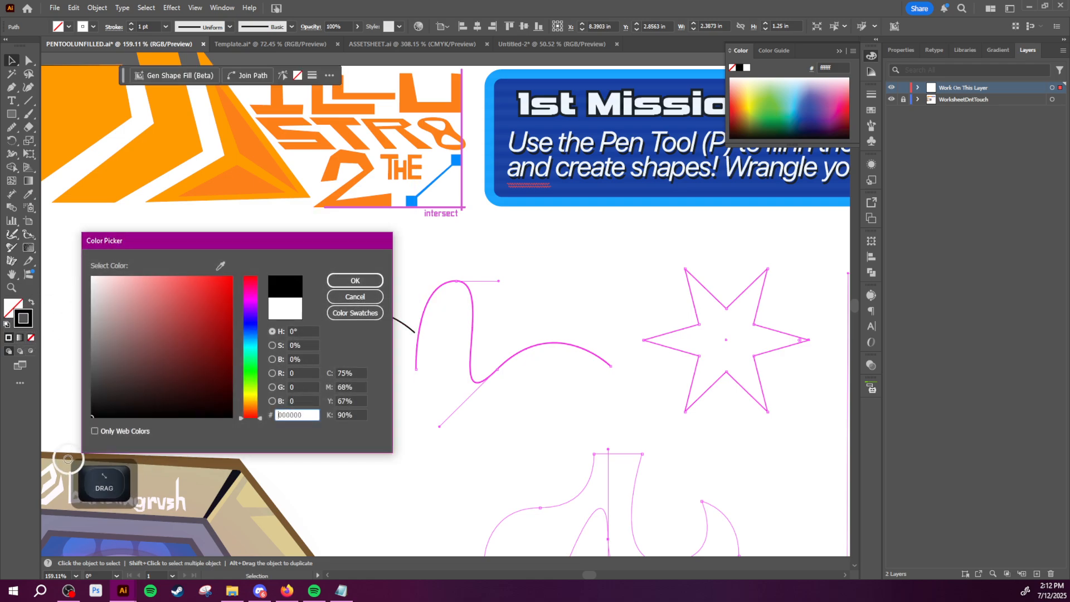
{"action": "left_click", "coordinate": [348, 283]}
{"action": "key", "text": "v"}
{"action": "left_click_drag", "start_coordinate": [294, 345], "coordinate": [491, 379]}
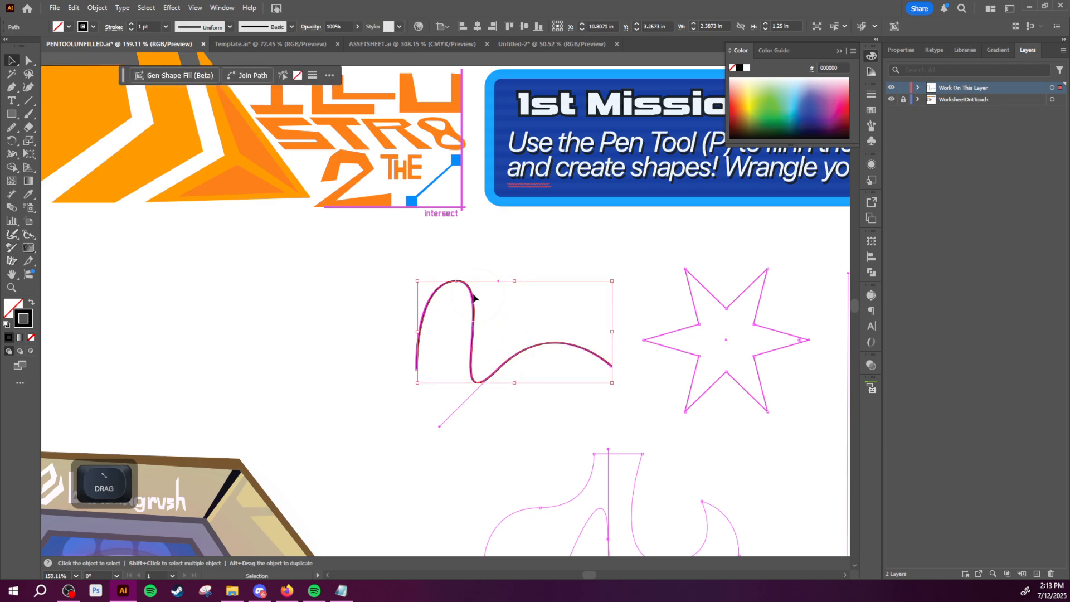
Step: Select the traced wave's crest anchor and examine its handles against the template up close
{"action": "key", "text": "a"}
{"action": "left_click", "coordinate": [458, 281]}
{"action": "key", "text": "z"}
{"action": "left_click", "coordinate": [567, 281]}
{"action": "left_click_drag", "start_coordinate": [570, 280], "coordinate": [630, 282]}
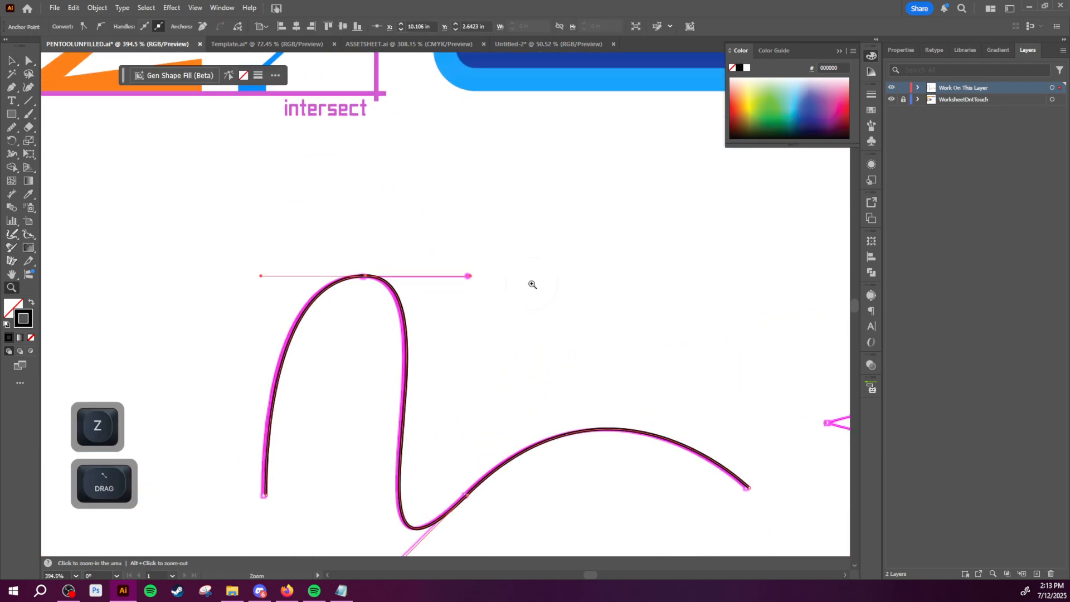
{"action": "left_click_drag", "start_coordinate": [529, 285], "coordinate": [457, 316]}
Step: Select the whole traced wave path and delete it
{"action": "key", "text": "v"}
{"action": "left_click_drag", "start_coordinate": [334, 468], "coordinate": [441, 253]}
{"action": "key", "text": "Delete"}
Step: Examine the practice shapes on the worksheet that are to be traced with the Pen tool
{"action": "key", "text": "space"}
{"action": "key", "text": "z"}
{"action": "mouse_move", "coordinate": [499, 300]}
{"action": "left_mouse_down"}
{"action": "mouse_move", "coordinate": [441, 326]}
{"action": "mouse_move", "coordinate": [515, 293]}
{"action": "left_mouse_up"}
{"action": "key", "text": "space"}
{"action": "left_click_drag", "start_coordinate": [569, 332], "coordinate": [434, 282]}
{"action": "key", "text": "space"}
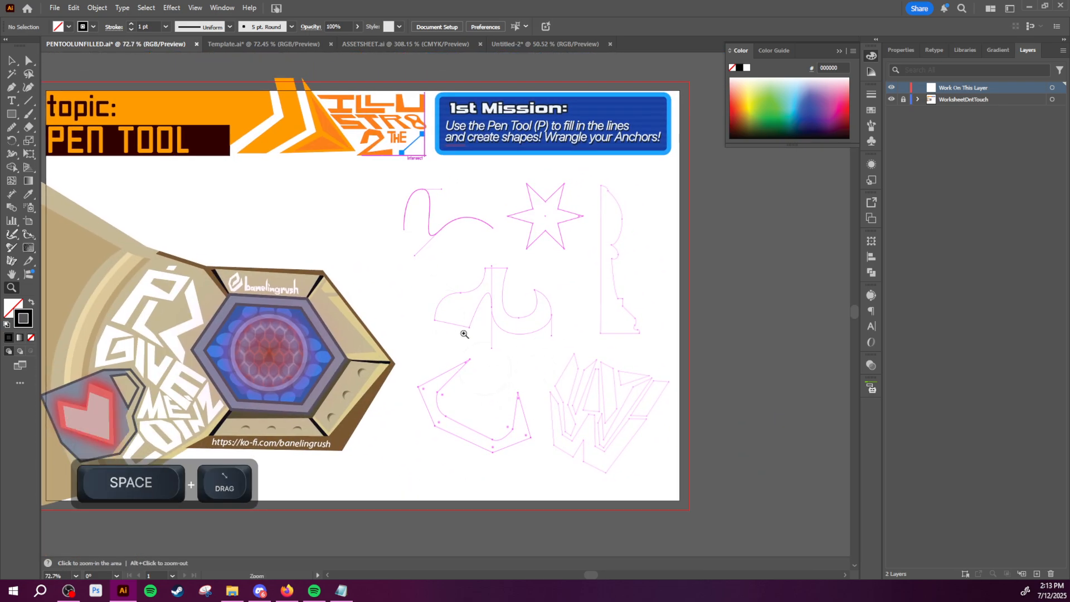
{"action": "key", "text": "space"}
{"action": "left_click_drag", "start_coordinate": [597, 284], "coordinate": [519, 295]}
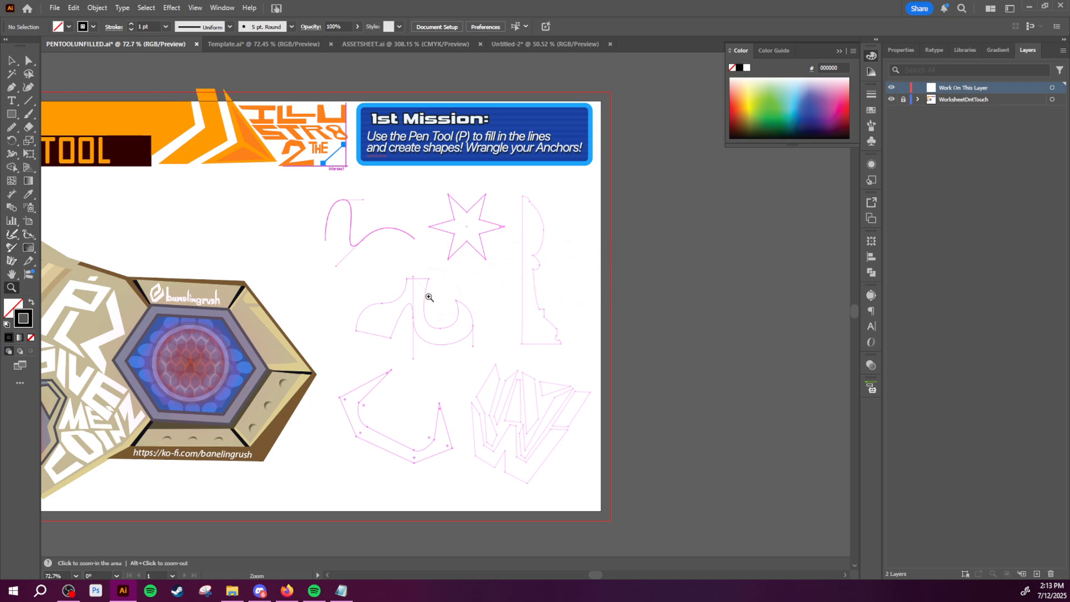
{"action": "key", "text": "space"}
{"action": "left_click_drag", "start_coordinate": [405, 302], "coordinate": [537, 317]}
{"action": "left_click_drag", "start_coordinate": [537, 316], "coordinate": [527, 317]}
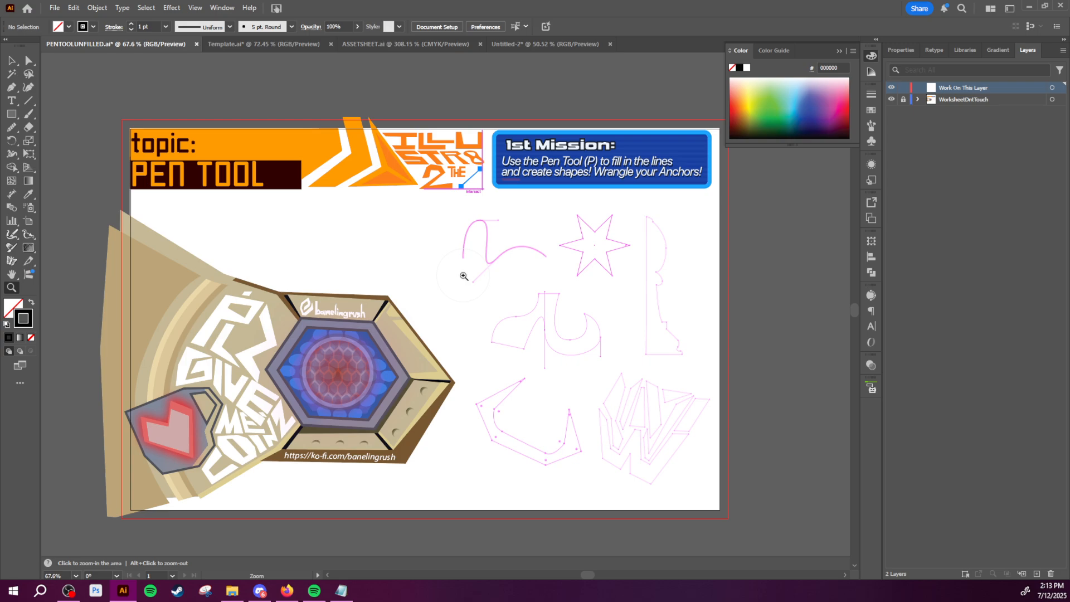
{"action": "left_click_drag", "start_coordinate": [483, 280], "coordinate": [453, 293]}
{"action": "key", "text": "space"}
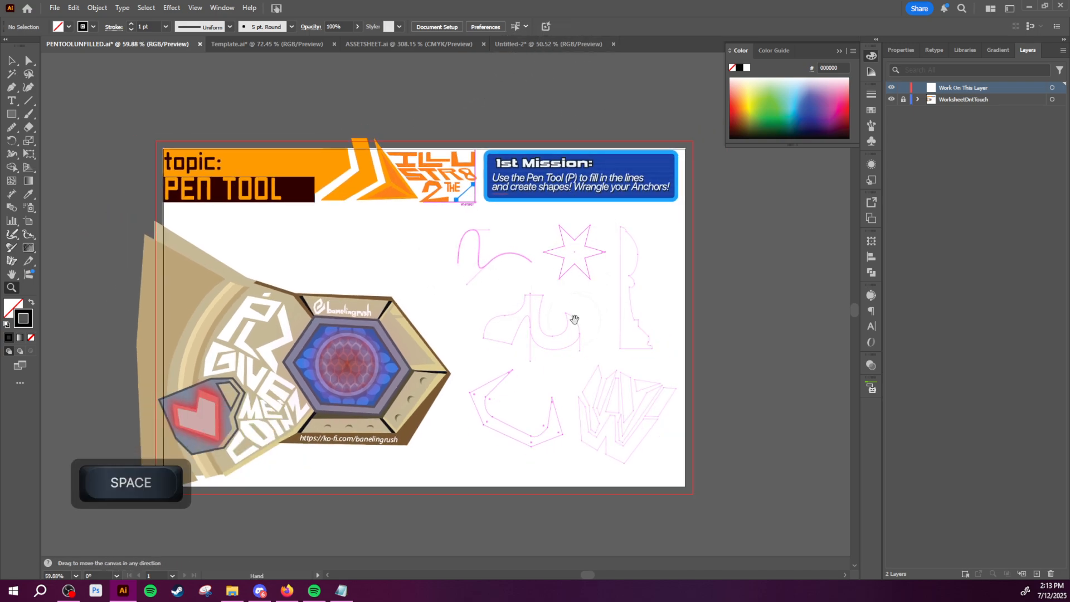
{"action": "left_click_drag", "start_coordinate": [574, 313], "coordinate": [575, 280]}
{"action": "key", "text": "space"}
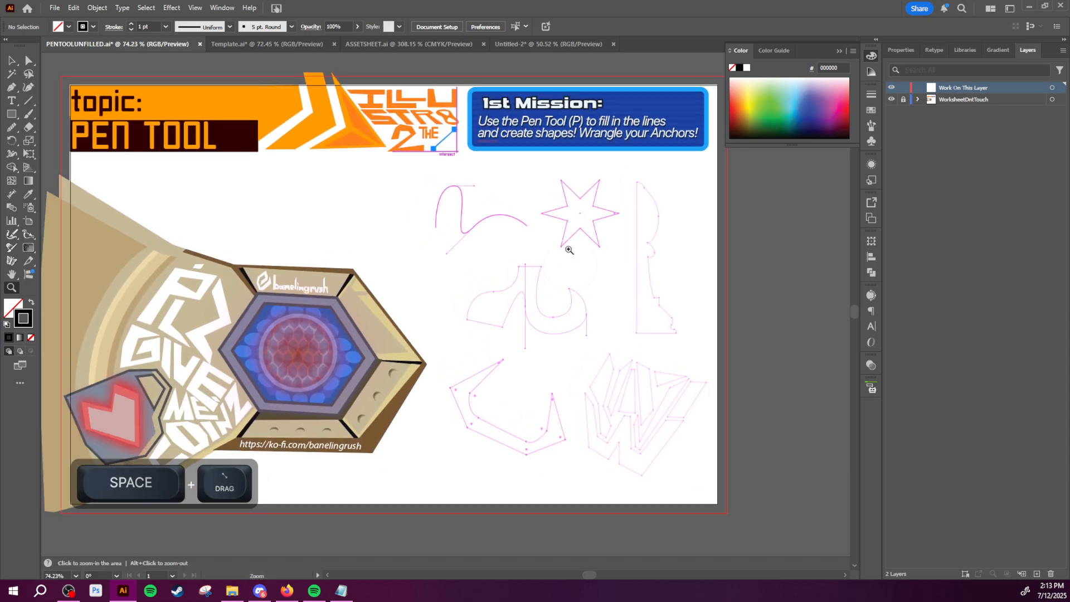
{"action": "key", "text": "space"}
{"action": "left_click_drag", "start_coordinate": [579, 210], "coordinate": [499, 243]}
{"action": "left_click_drag", "start_coordinate": [500, 235], "coordinate": [600, 244]}
{"action": "key", "text": "space"}
{"action": "mouse_move", "coordinate": [478, 315]}
{"action": "left_mouse_down"}
{"action": "mouse_move", "coordinate": [594, 266]}
{"action": "mouse_move", "coordinate": [490, 298]}
{"action": "left_mouse_up"}
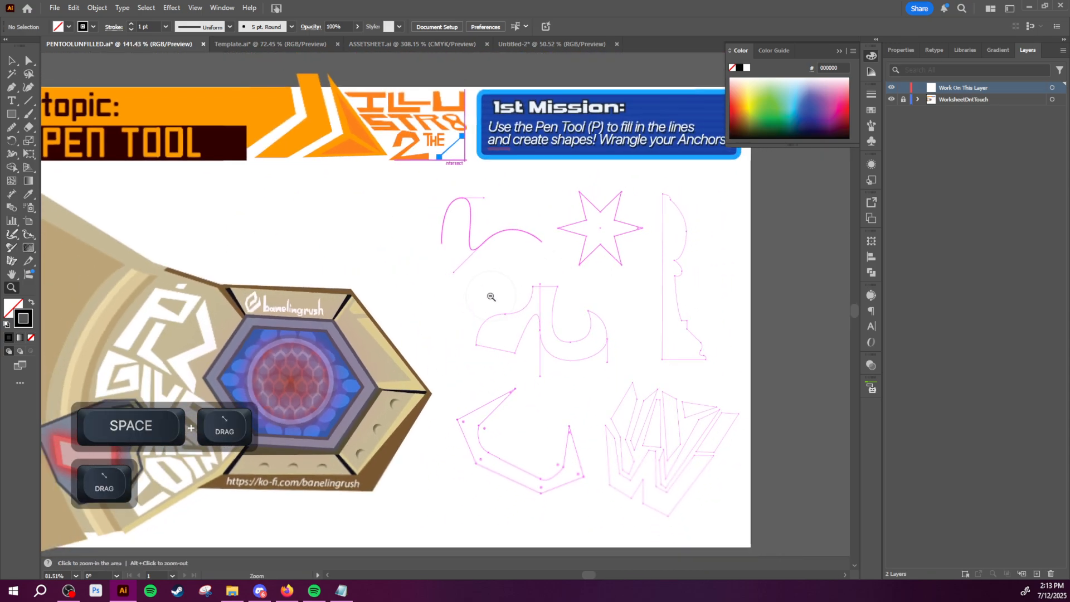